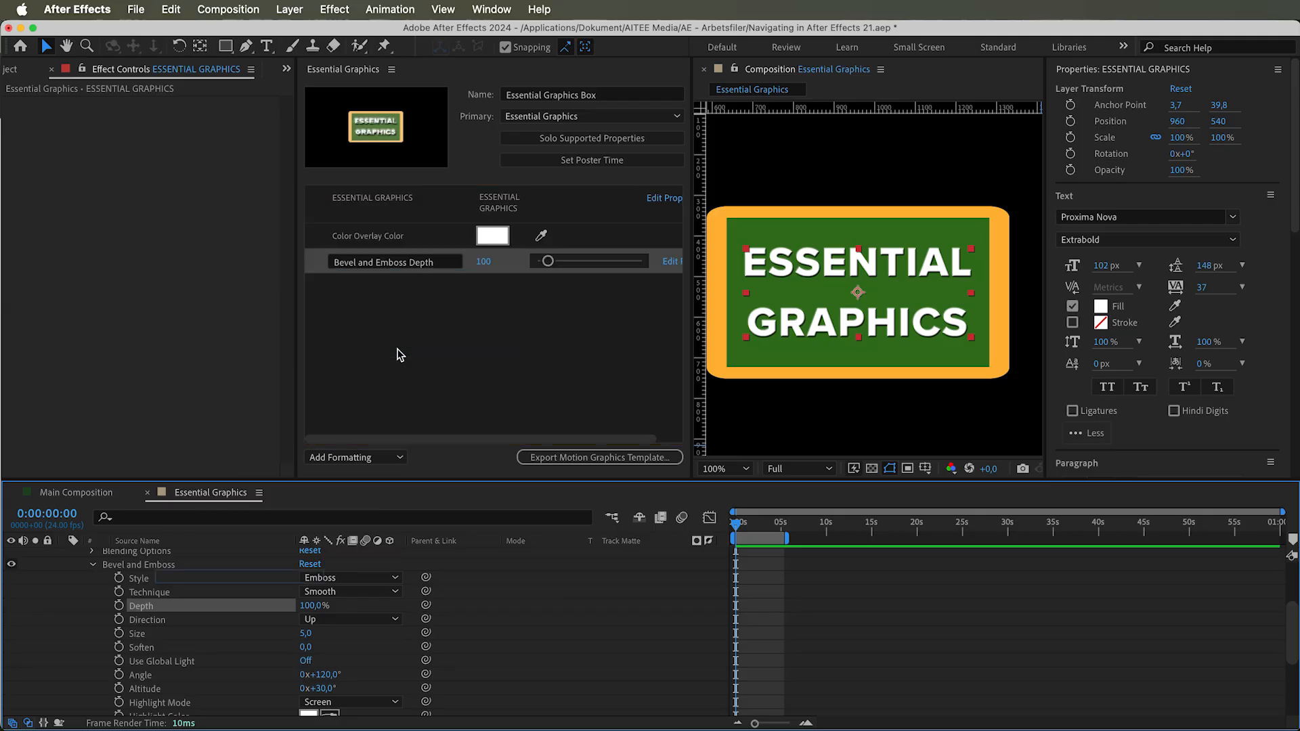
Add the text's Bevel and Emboss Size and the Box layer's Stroke 1 Color, Stroke Width and Fill 1 Color to the Essential Graphics properties
left_click_drag(150, 641, 400, 363)
scroll(164, 629, "down", 5)
left_click(65, 707)
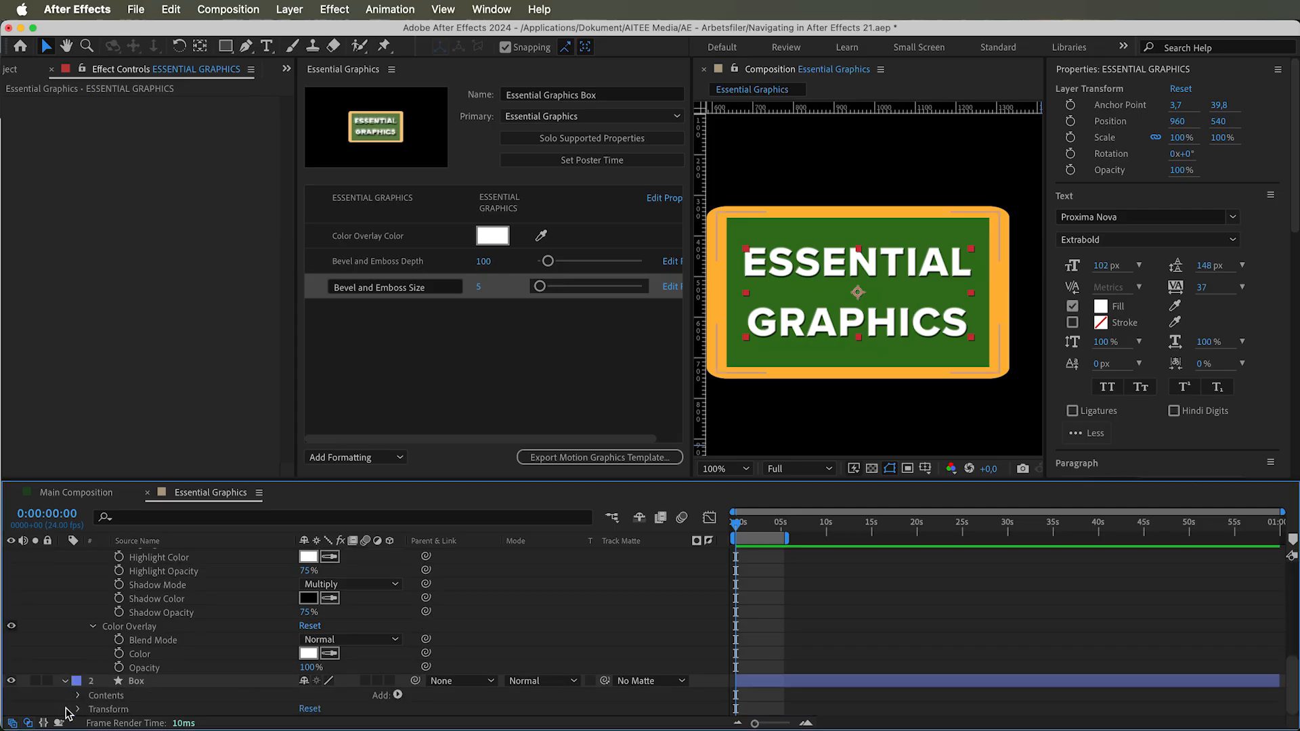
left_click(79, 696)
scroll(79, 701, "down", 5)
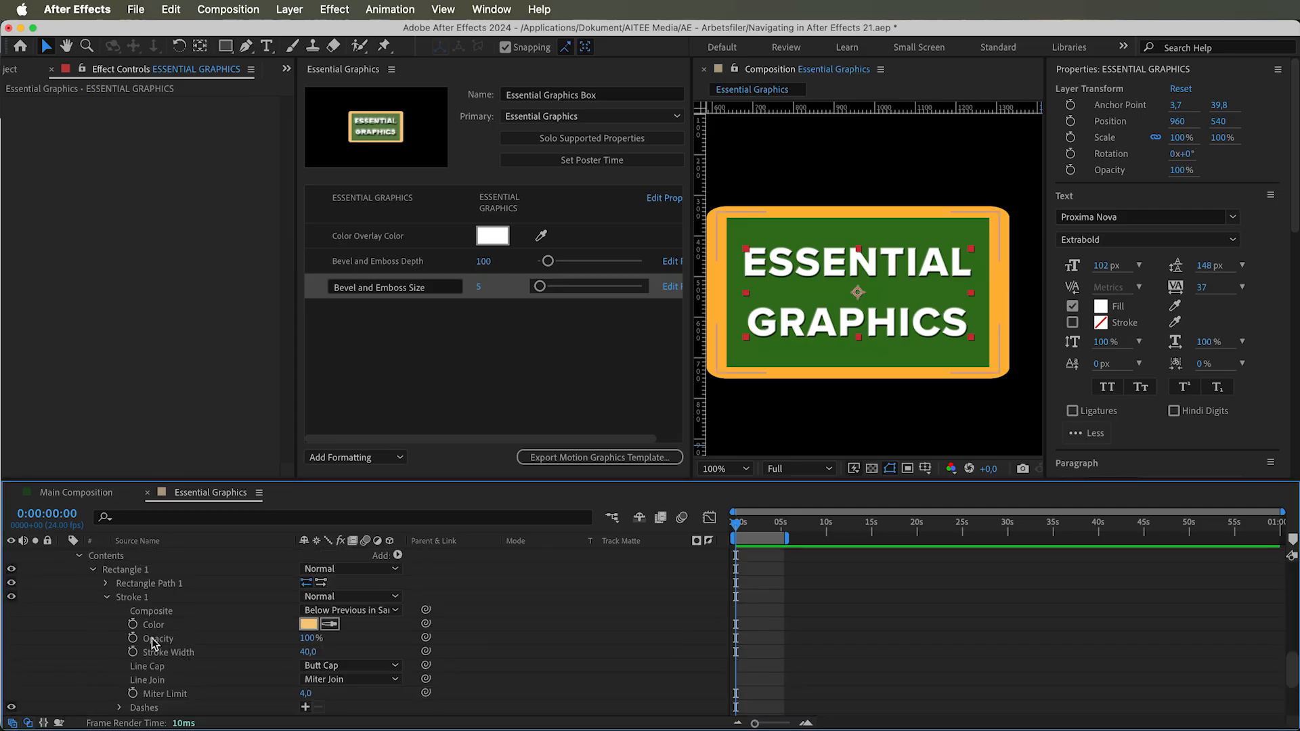
left_click_drag(163, 630, 414, 383)
left_click_drag(189, 653, 380, 420)
scroll(145, 681, "down", 2)
scroll(146, 680, "down", 5)
left_click_drag(152, 668, 406, 407)
Enable custom font selection, font size adjustment and faux styles for the ESSENTIAL GRAPHICS source text property
left_click(402, 204)
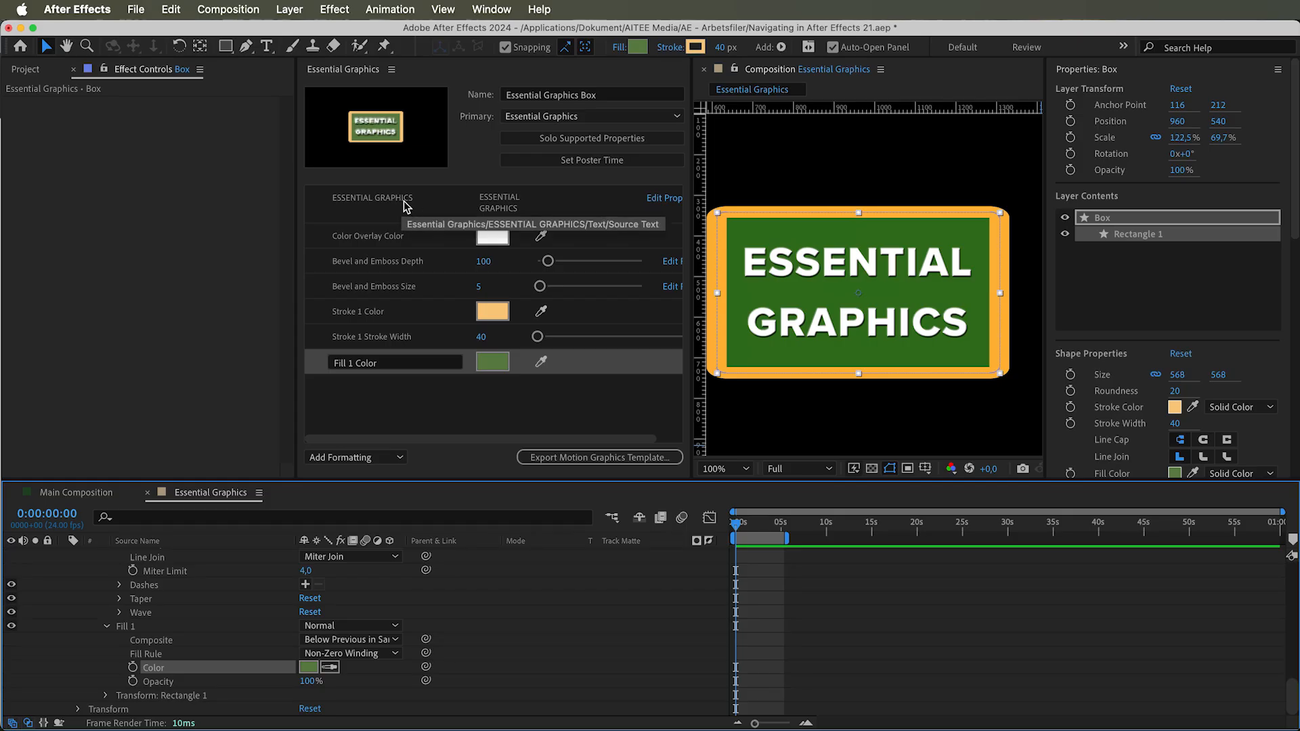
left_click(669, 198)
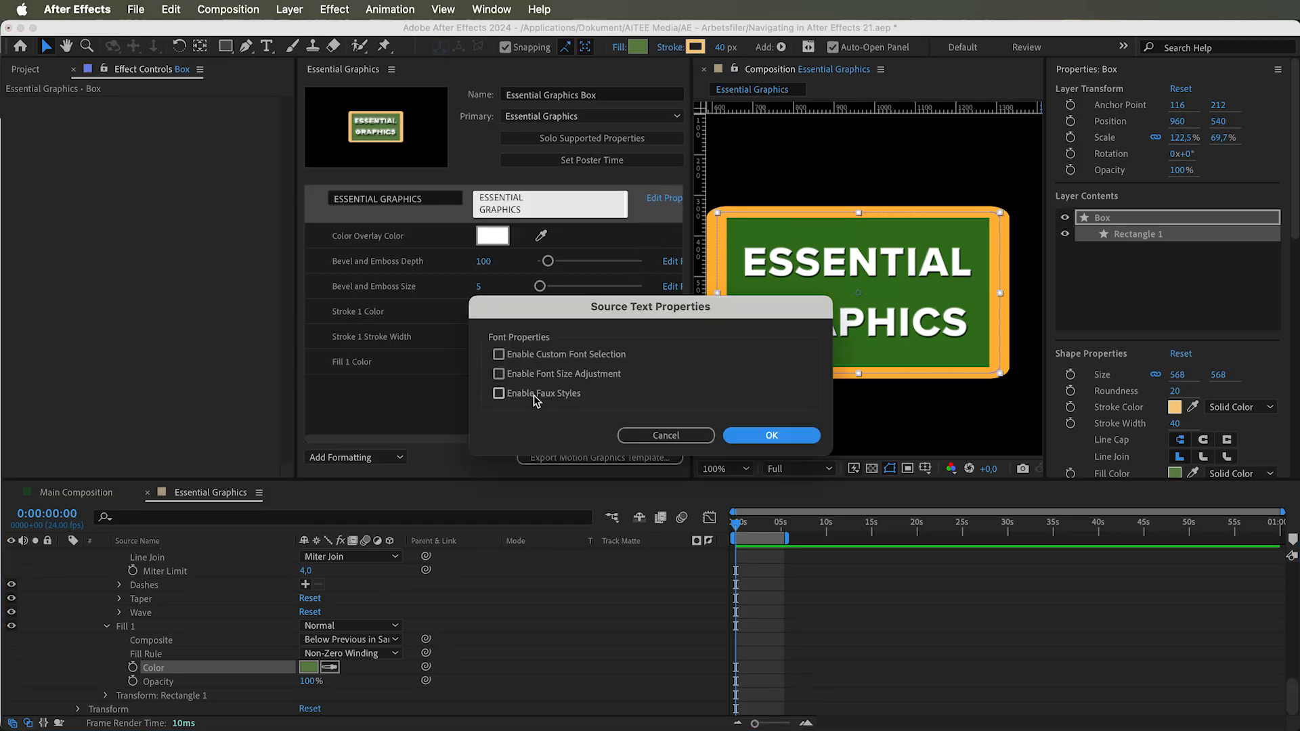
left_click(498, 354)
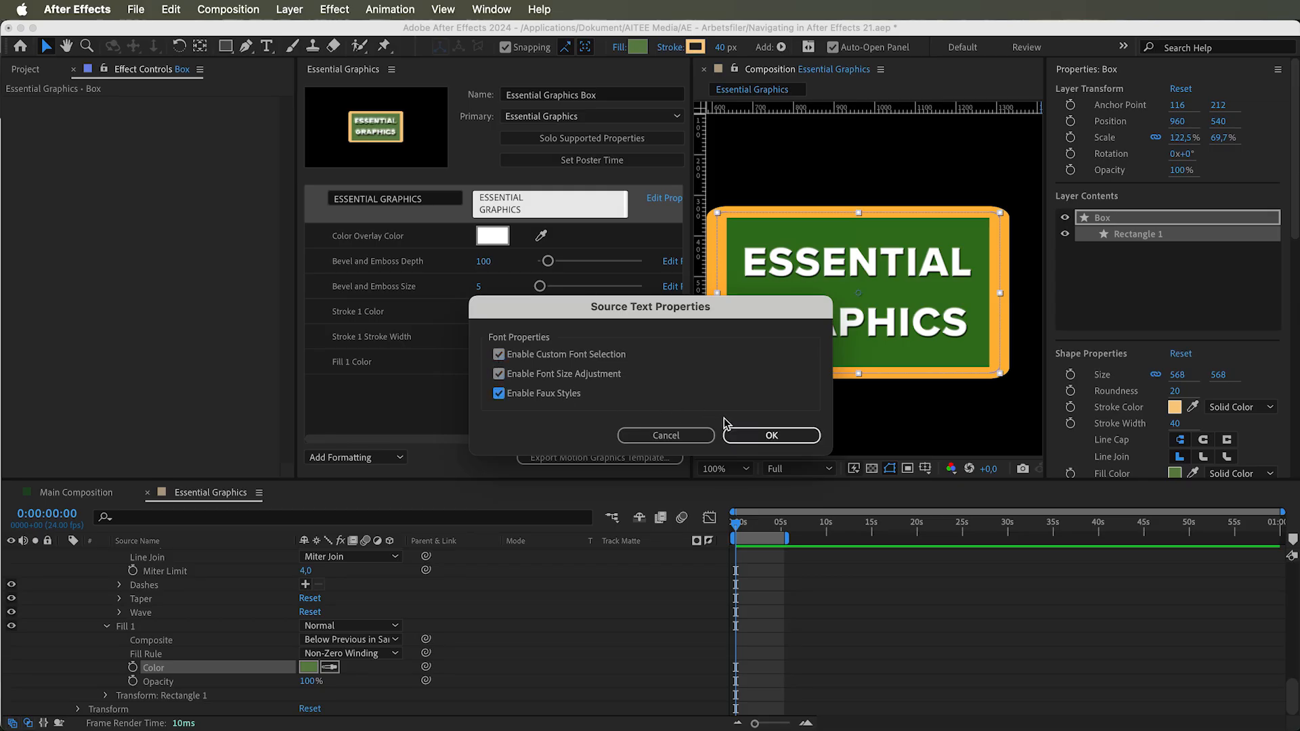
left_click(753, 435)
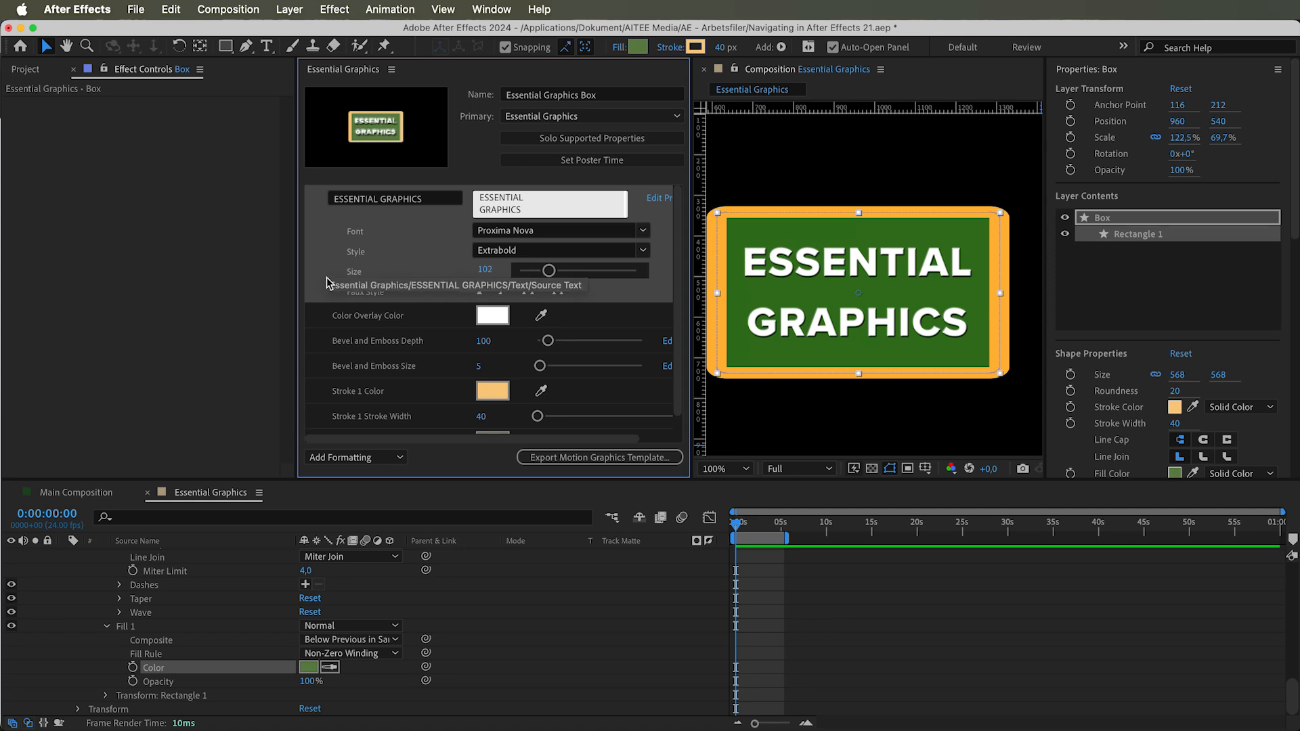
Add a group to the Essential Graphics properties and name it "Text"
left_click(349, 460)
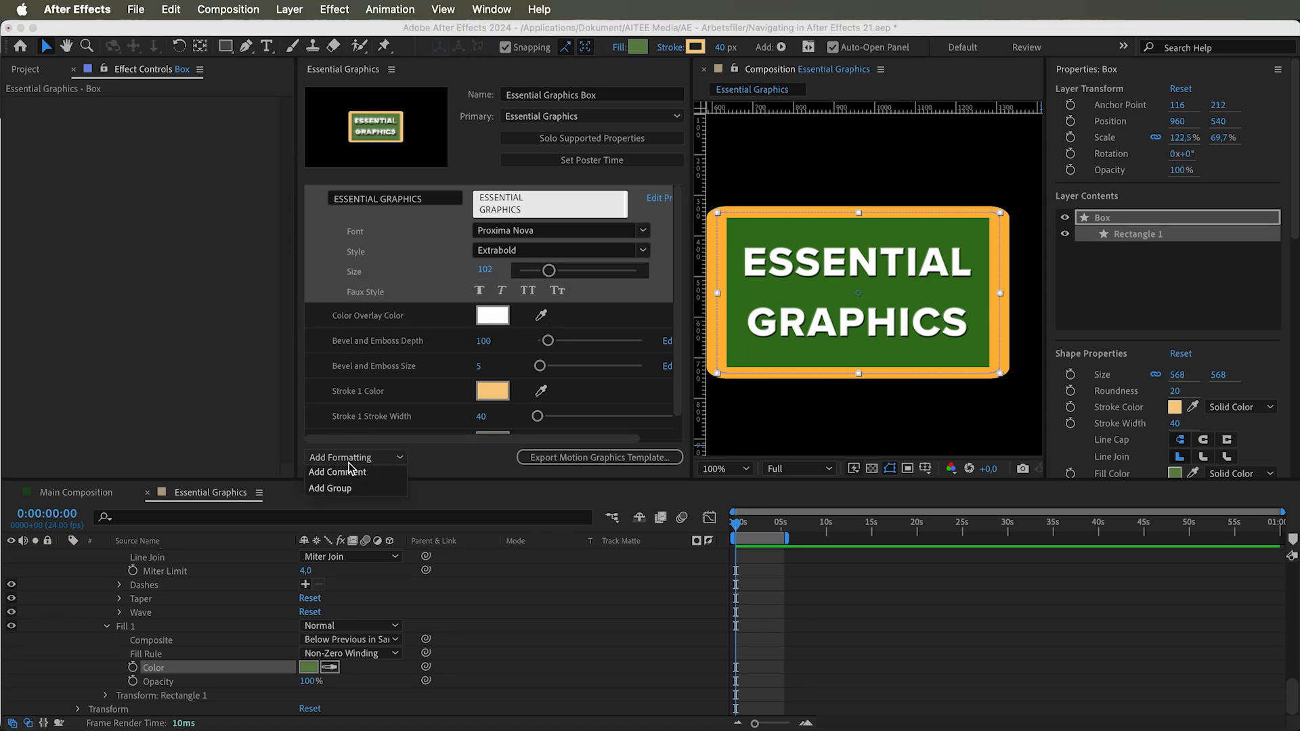
left_click(350, 488)
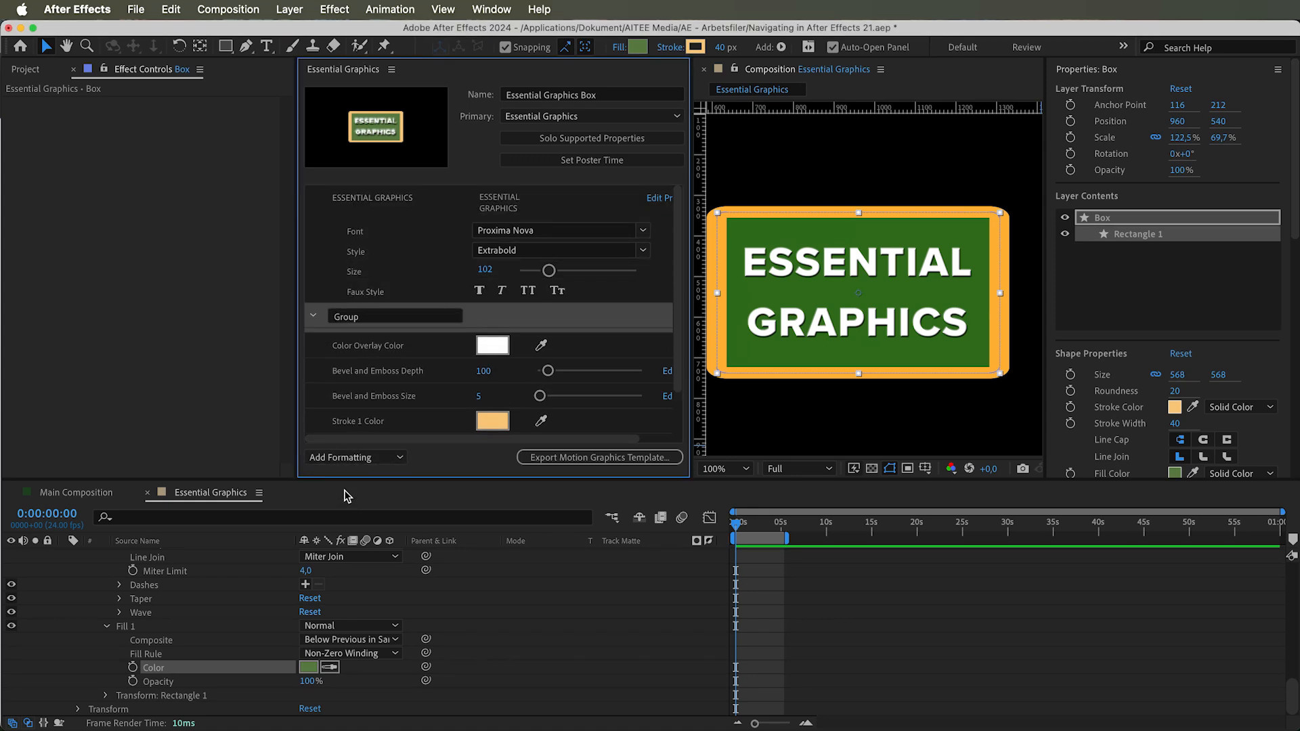
left_click(364, 318)
type("Text")
key("Return")
Move the source text, Bevel and Emboss Size and Depth, and Color Overlay Color into the Text group, with the source text first
left_click_drag(493, 325, 416, 197)
left_click(395, 231)
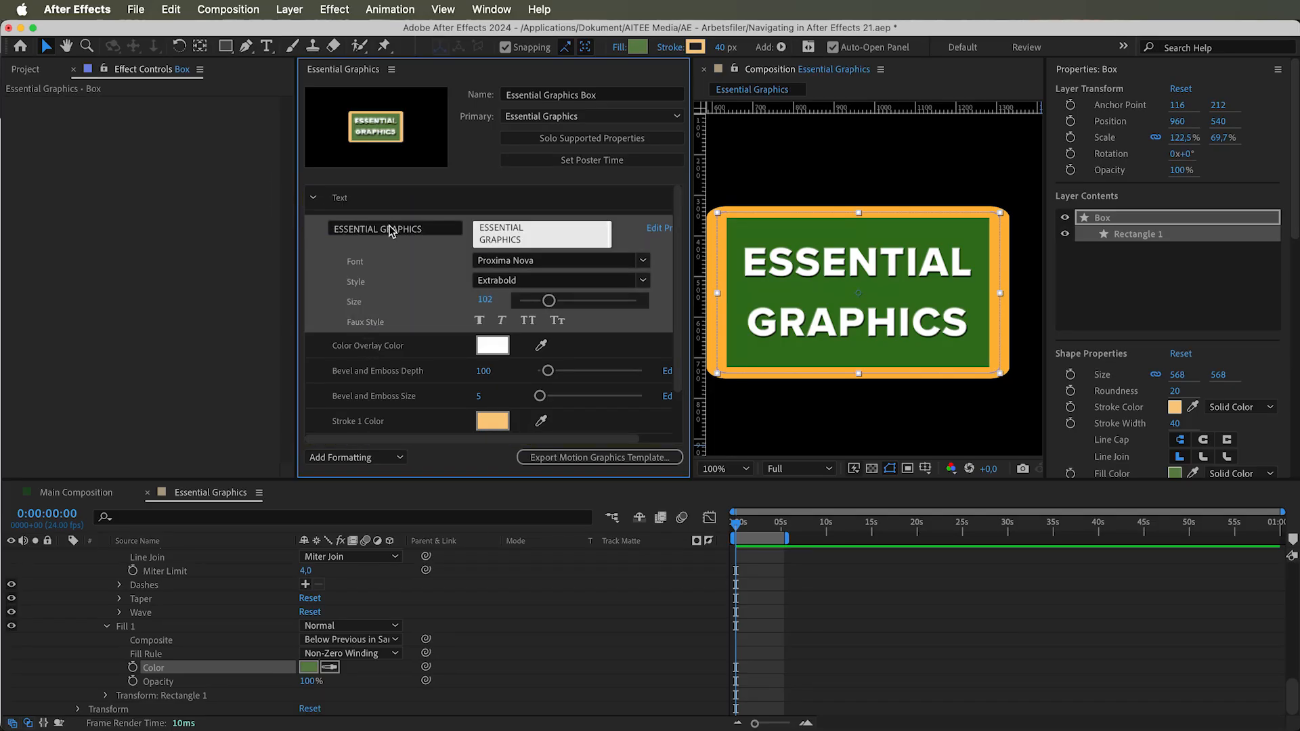
left_click(356, 200)
left_click_drag(384, 345, 348, 203)
left_click_drag(406, 397, 347, 202)
left_click_drag(393, 299, 391, 212)
Add a comment reading "Explainations" after Color Overlay Color at the end of the Text group
left_click(362, 458)
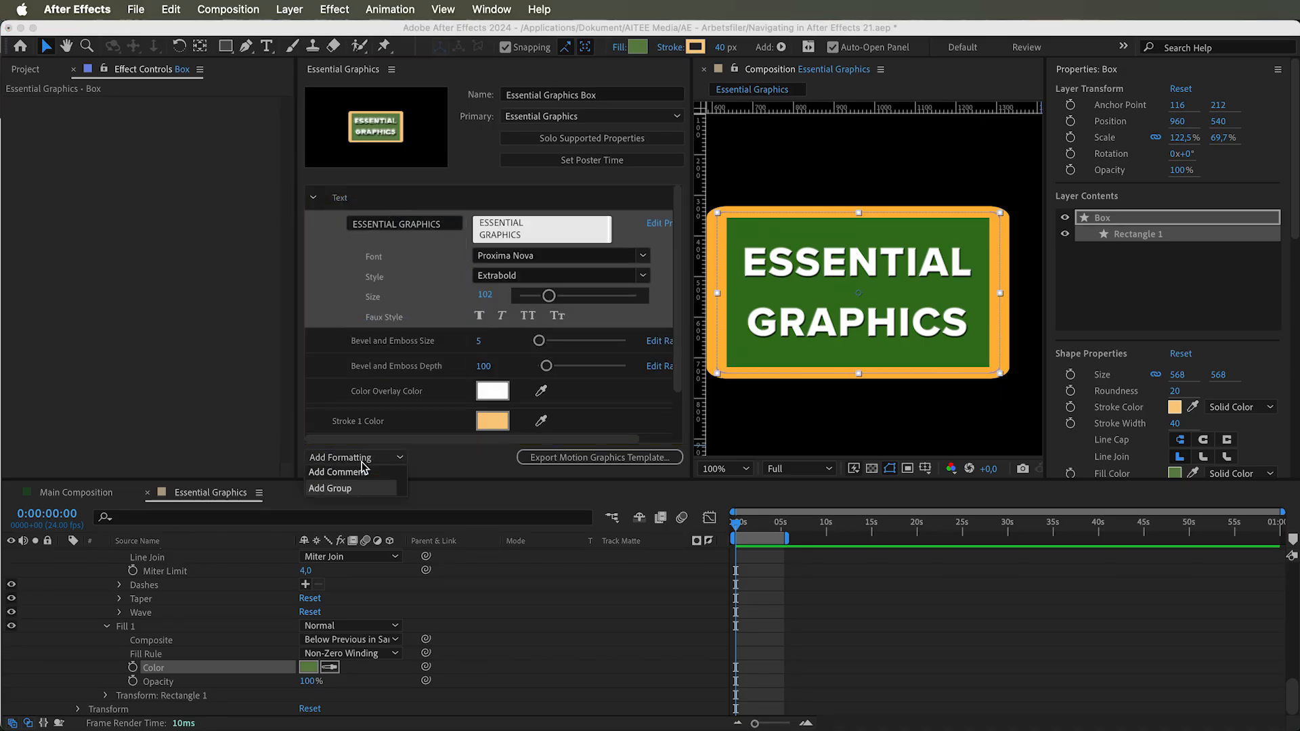
left_click(343, 473)
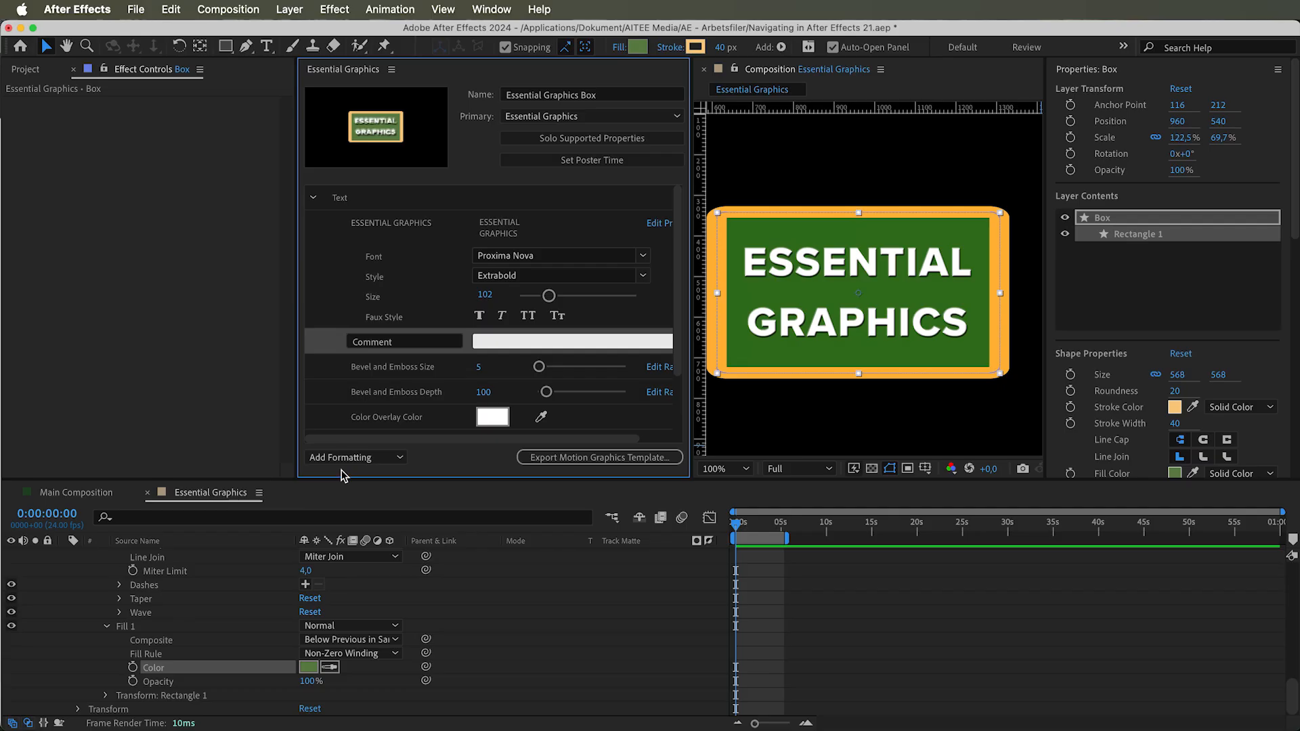
scroll(472, 335, "down", 2)
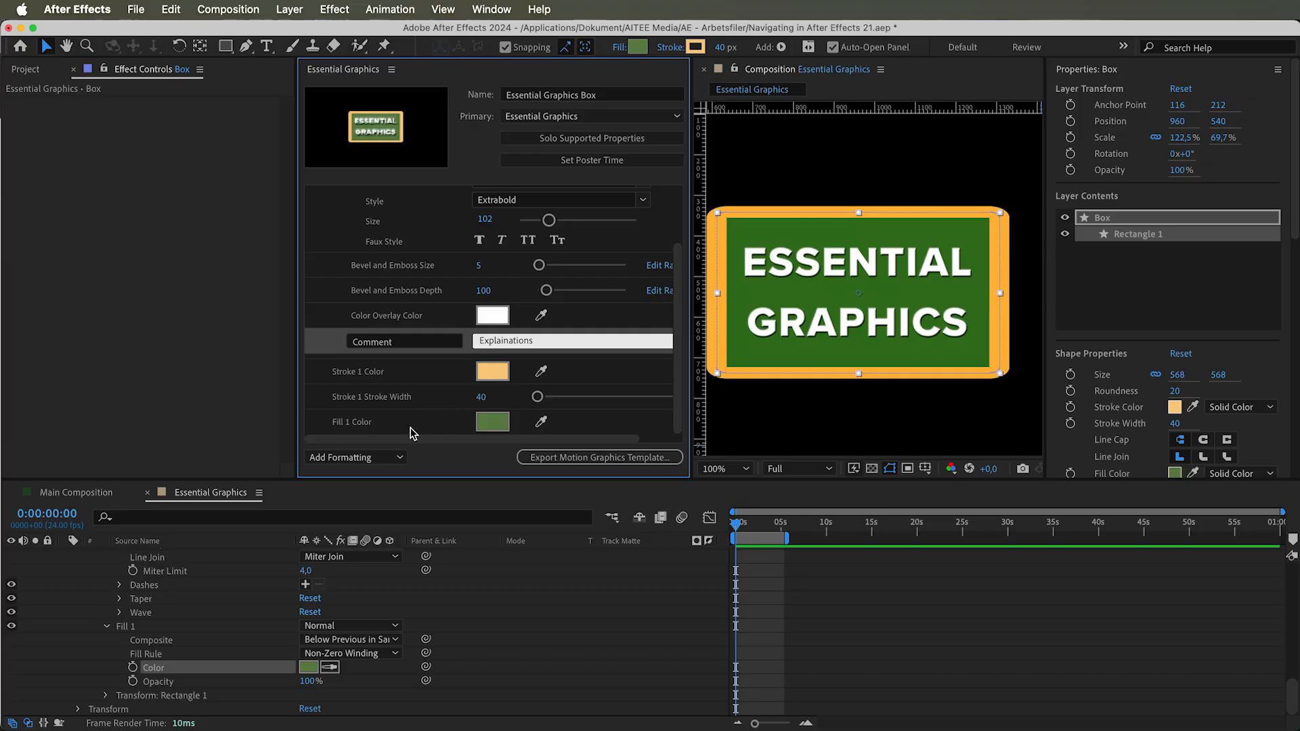
Add a second group named "Box" and place it outside the Text group, above the stroke and fill properties
left_click(345, 457)
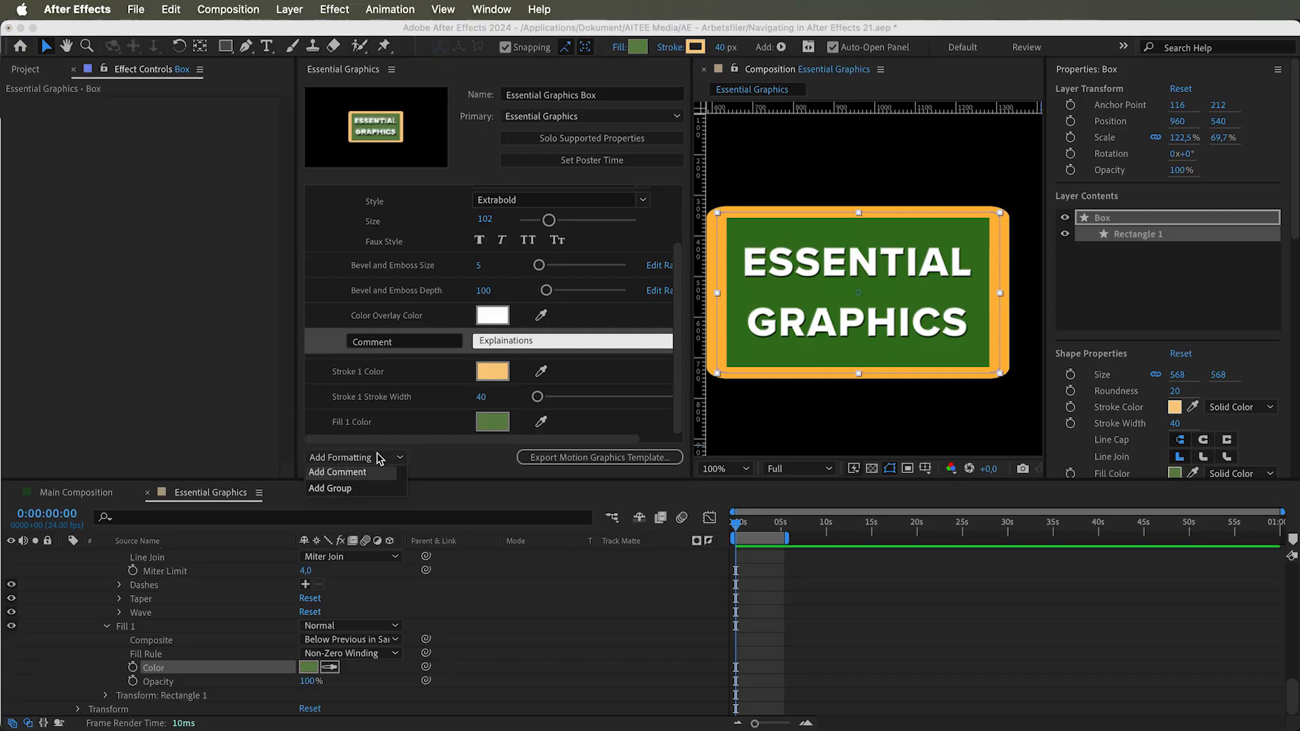
left_click(349, 488)
left_click(378, 371)
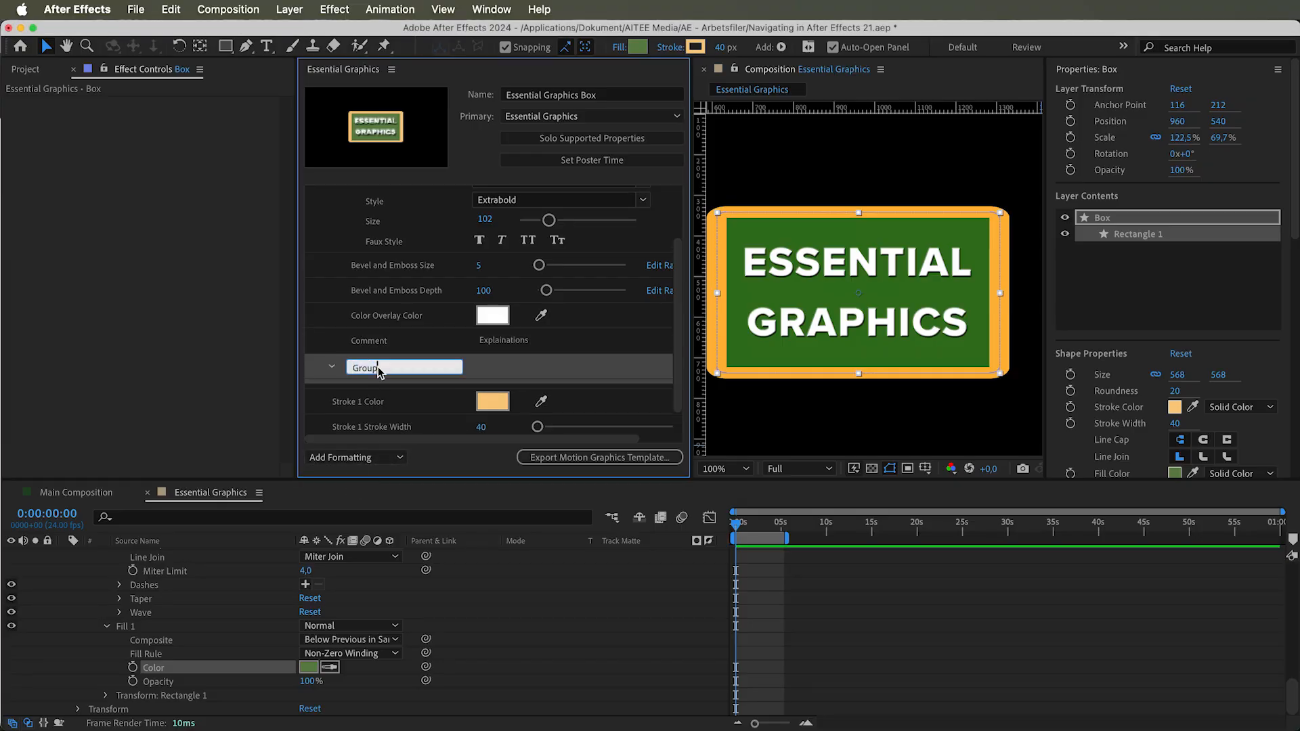
double_click(377, 372)
type("Box")
key("Return")
mouse_move(485, 369)
left_mouse_down()
mouse_move(352, 387)
mouse_move(312, 410)
mouse_move(308, 392)
left_mouse_up()
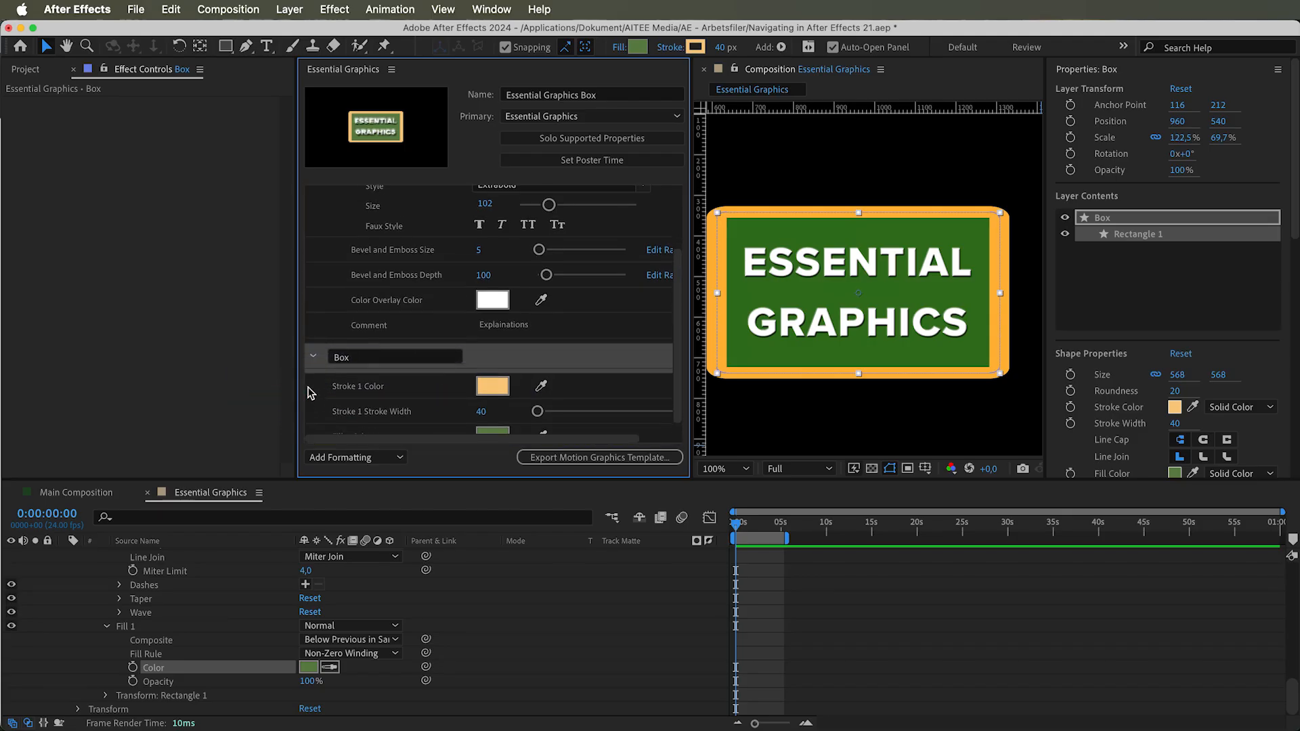
Move Fill 1 Color, Stroke 1 Stroke Width and Stroke 1 Color into the Box group
mouse_move(365, 356)
left_mouse_down()
mouse_move(359, 394)
mouse_move(361, 352)
mouse_move(344, 354)
left_mouse_up()
scroll(338, 420, "down", 1)
left_click_drag(324, 427, 334, 358)
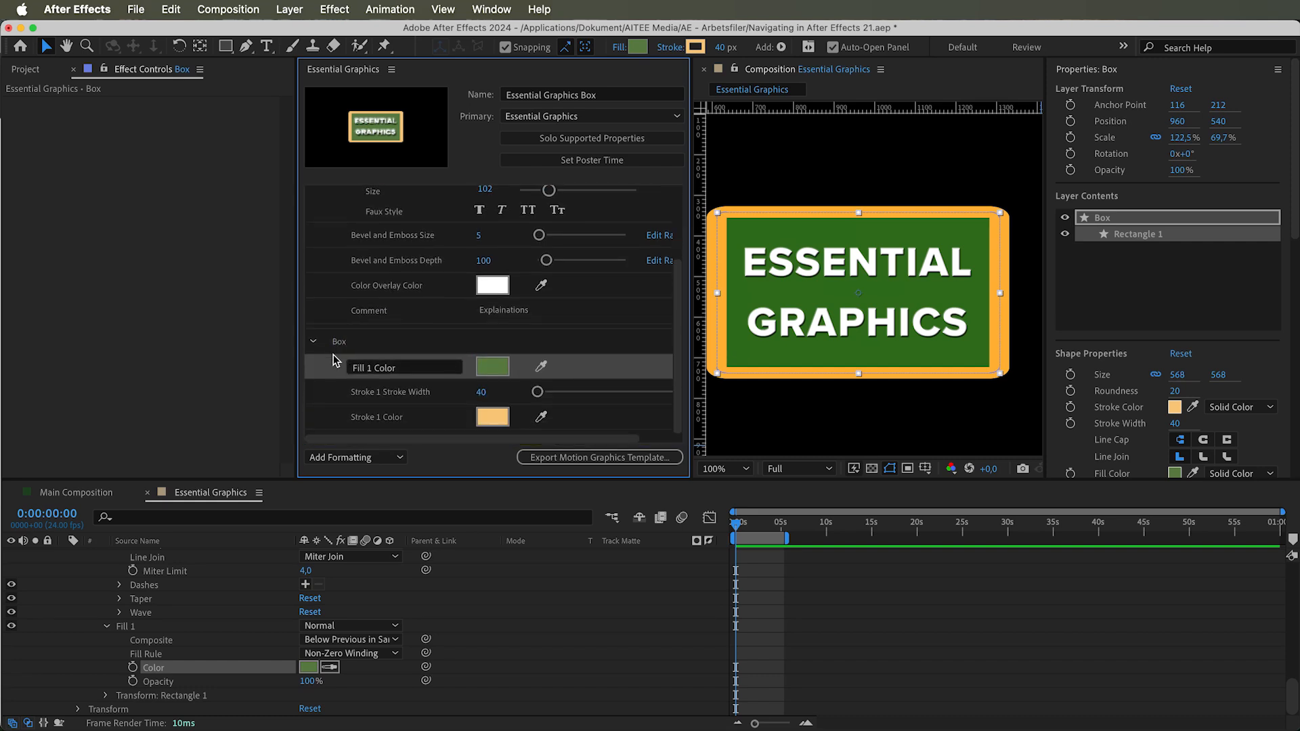
Place the Essential Graphics composition from the project's Compositions folder into Main Composition as the top layer
left_click(76, 493)
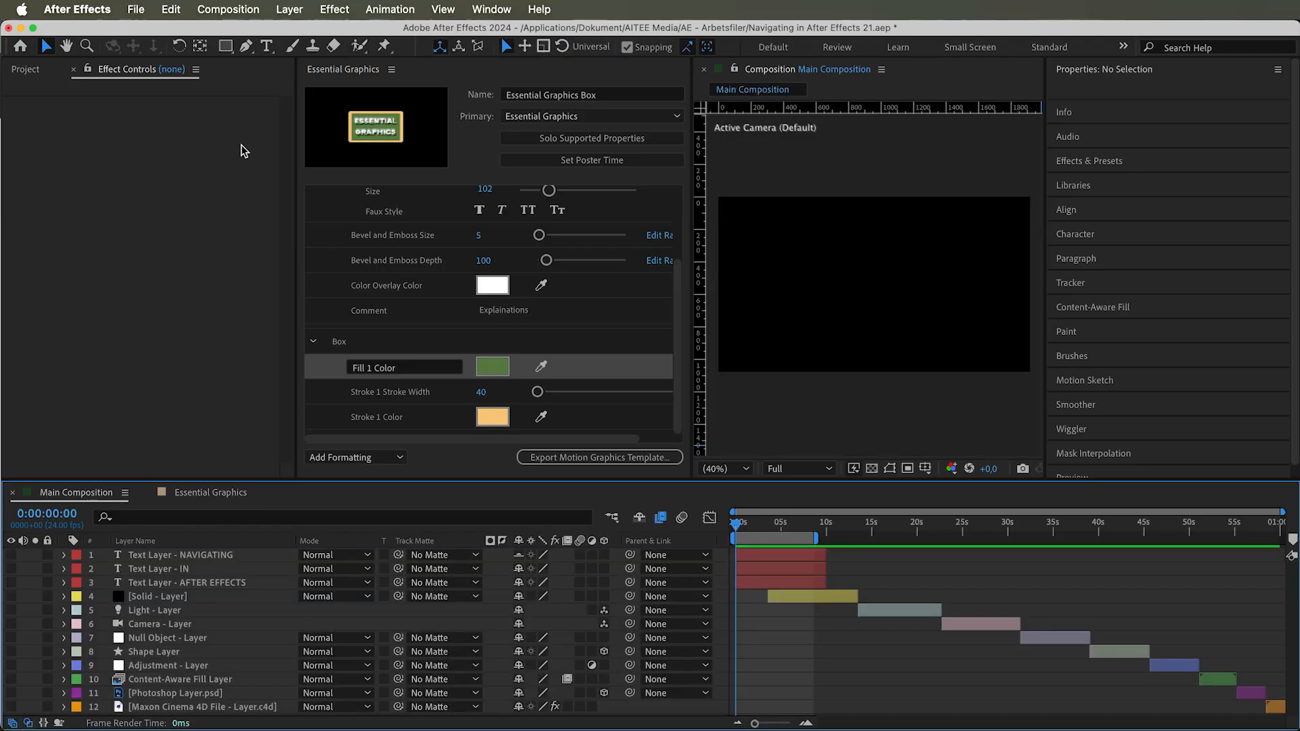
left_click(25, 70)
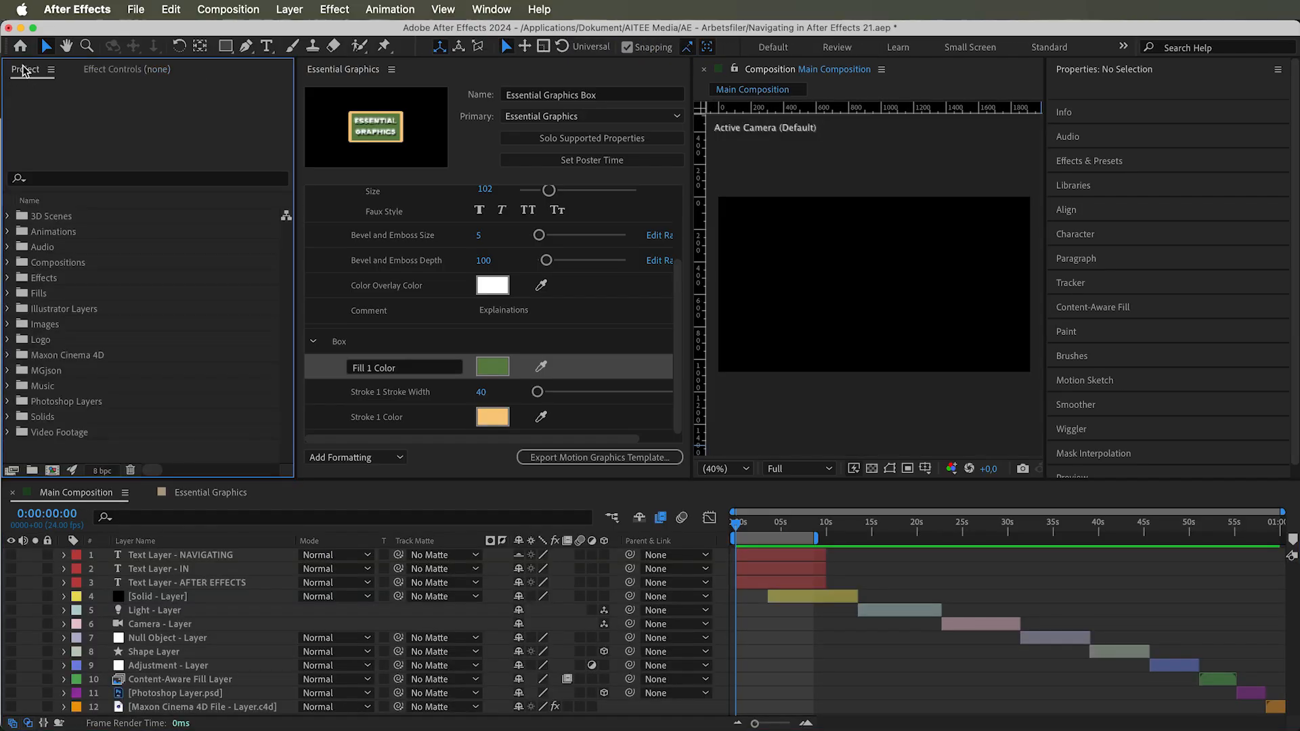
left_click(8, 262)
scroll(59, 284, "down", 2)
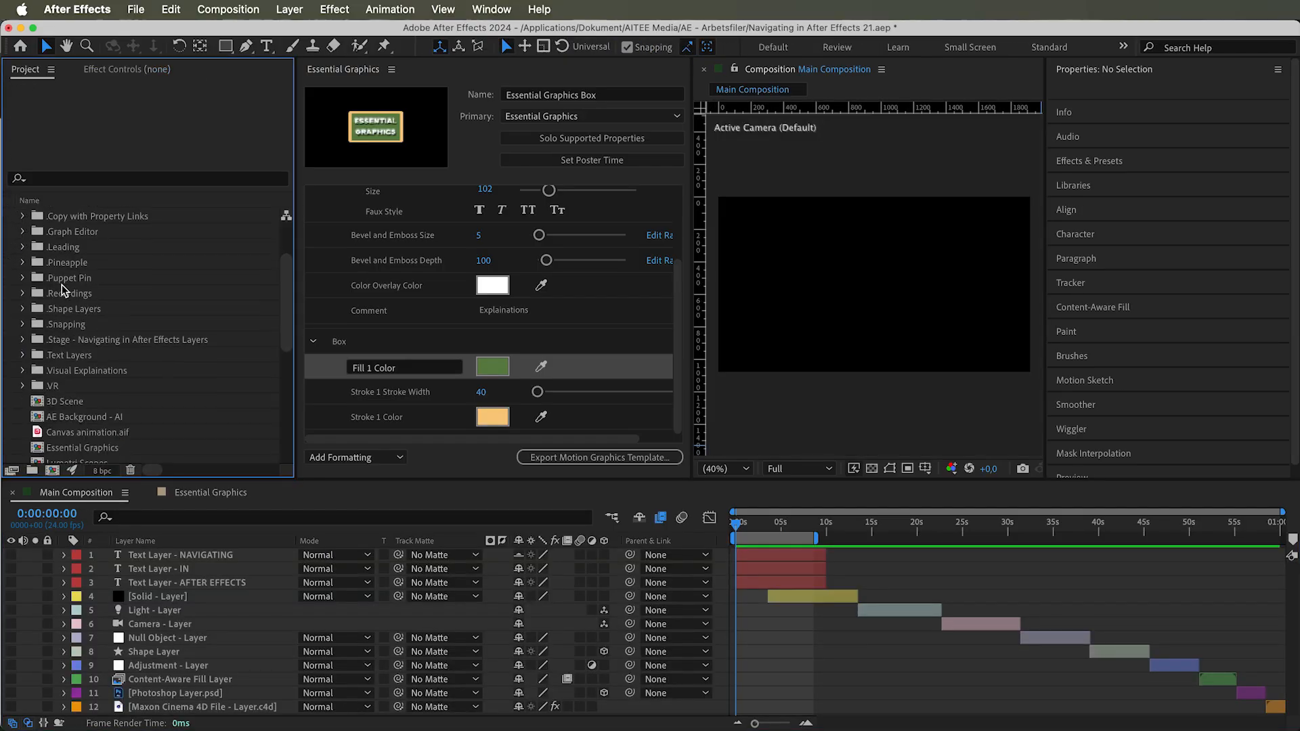
scroll(100, 311, "down", 3)
left_click_drag(90, 386, 162, 559)
Rename the nested Essential Graphics layer as "Essential Properties"
key("Return")
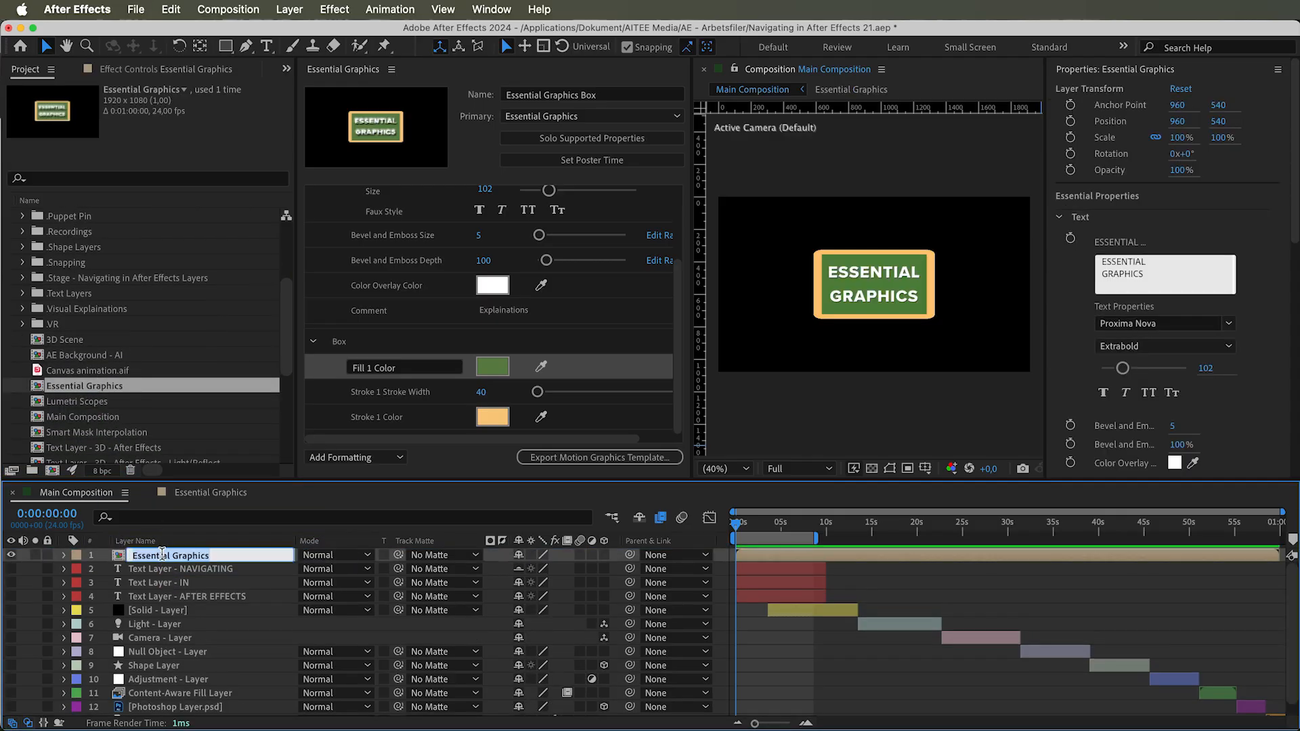
type("E")
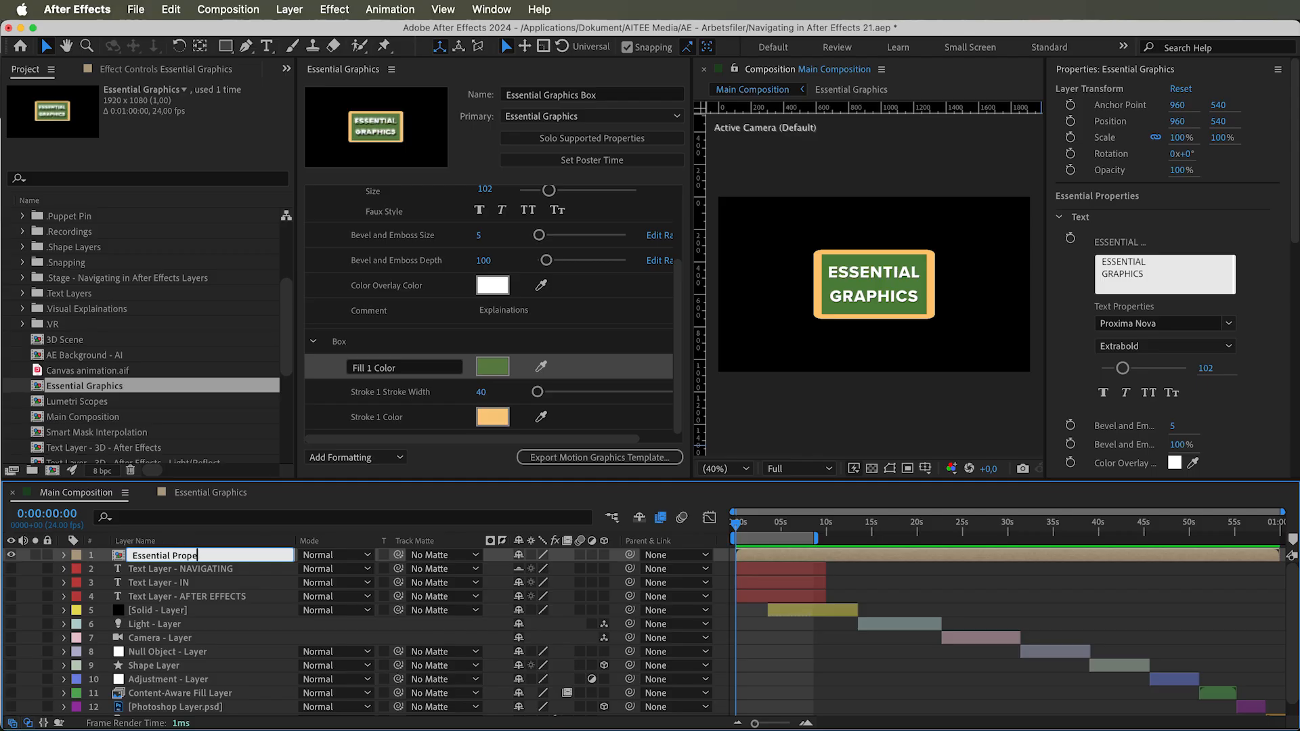
key("Return")
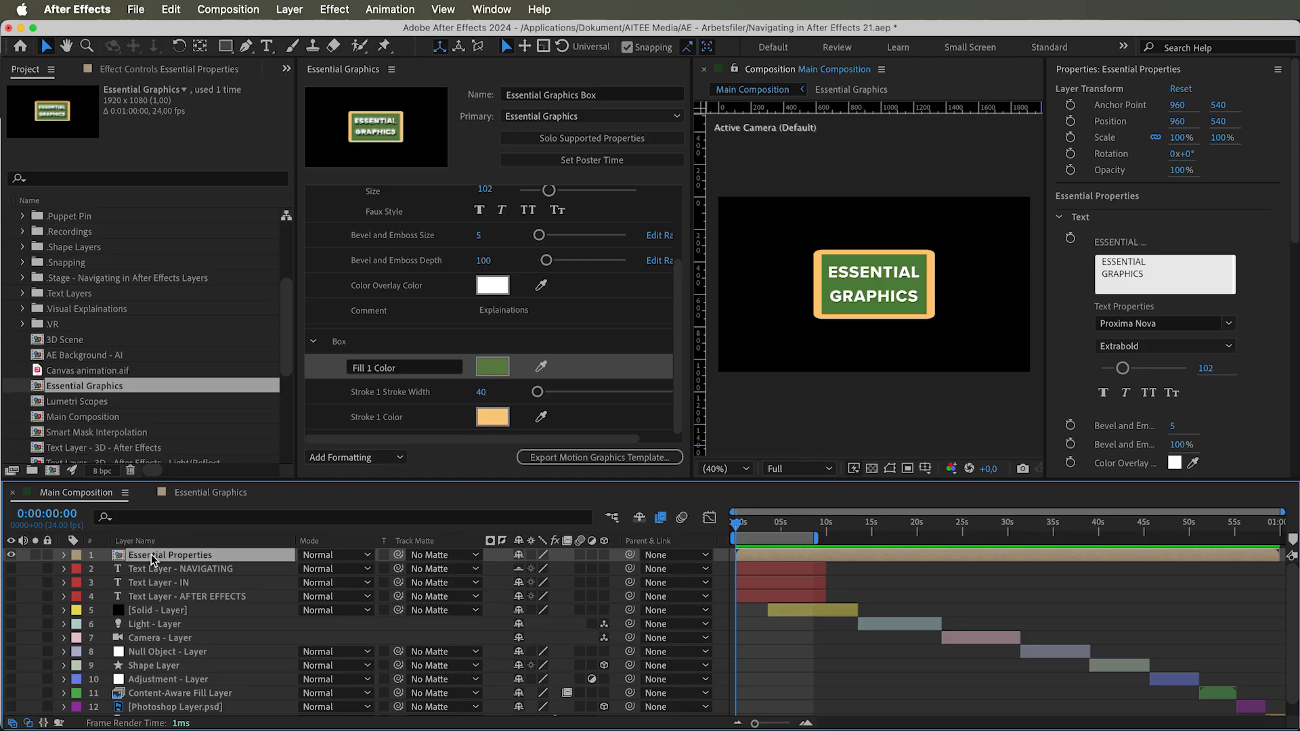
Expand the nested layer's Essential Properties together with their Text and Box groups in the timeline
left_click(64, 555)
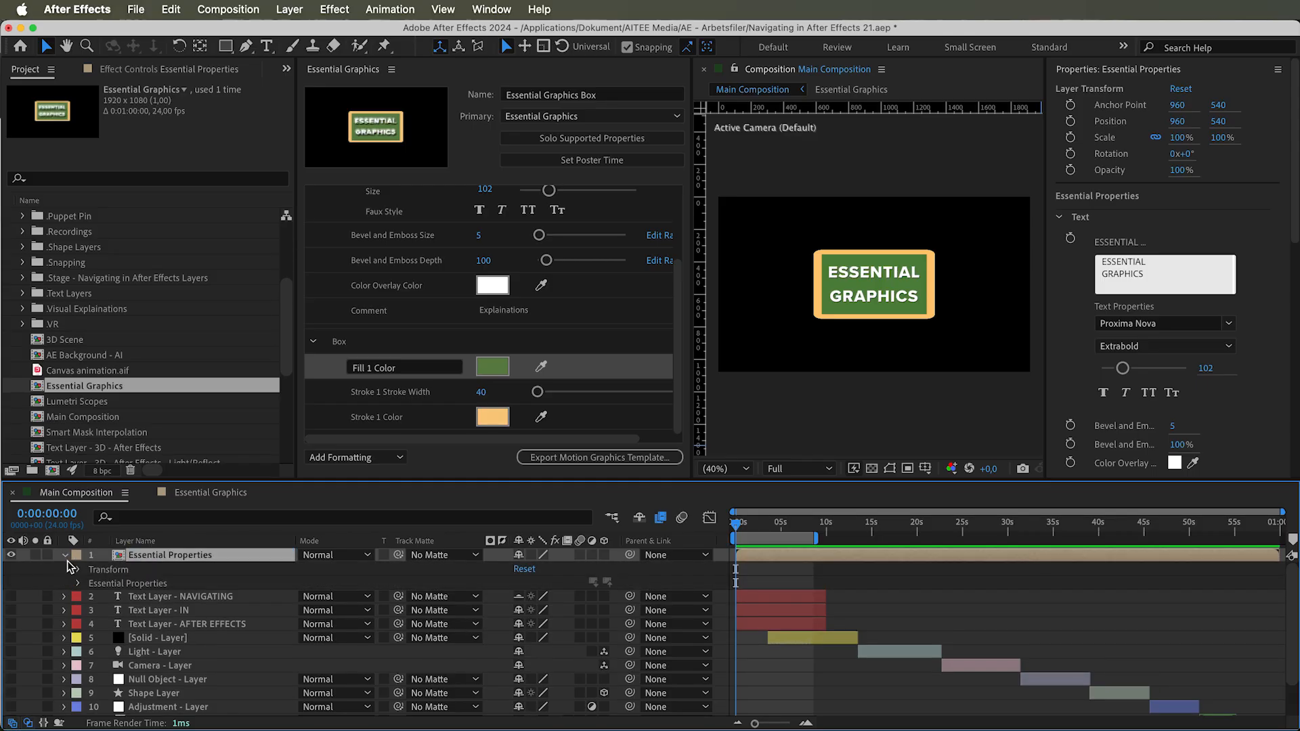
left_click(134, 584)
left_click(79, 584)
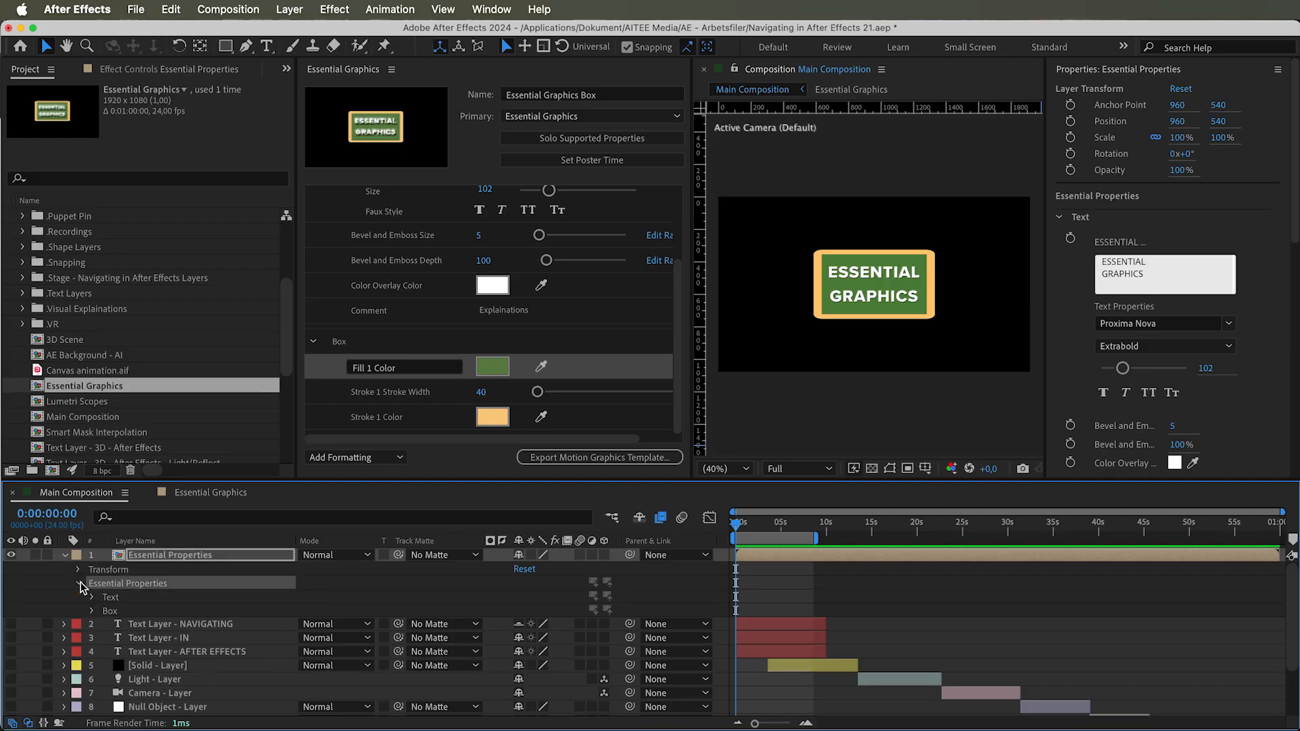
left_click(92, 597)
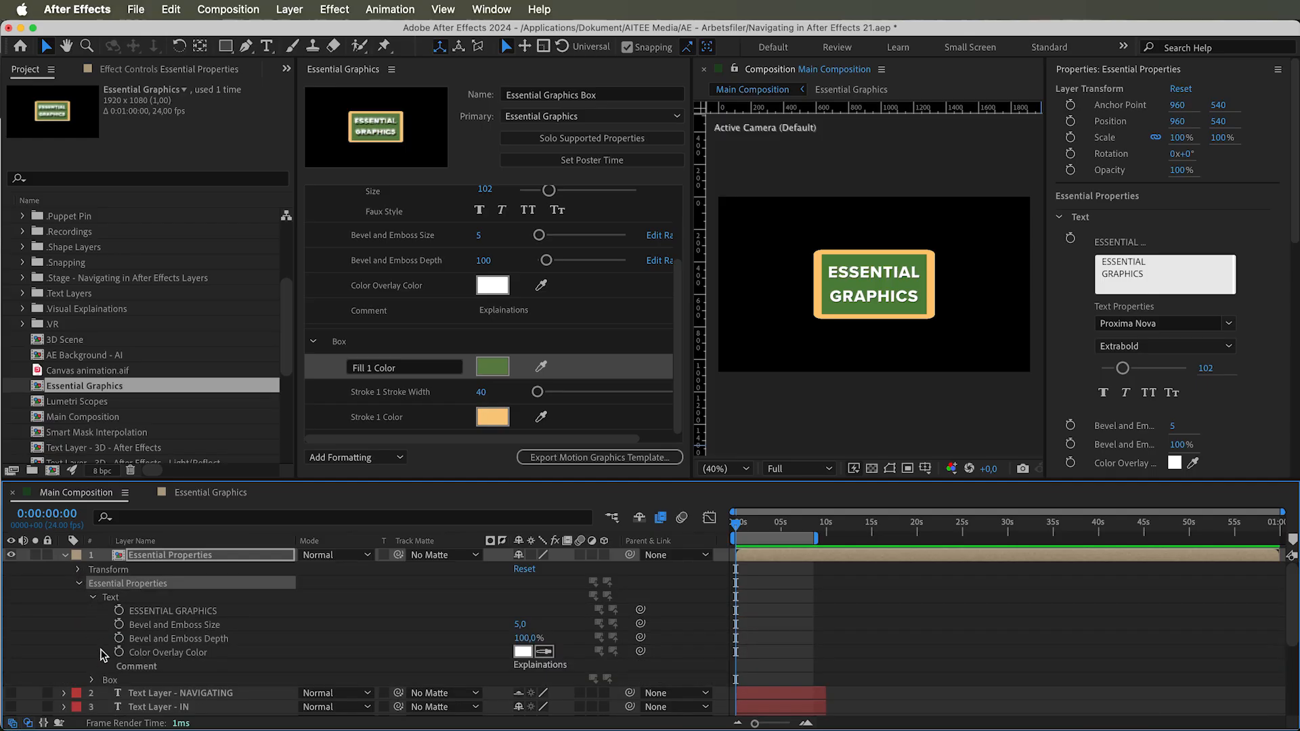
left_click(93, 681)
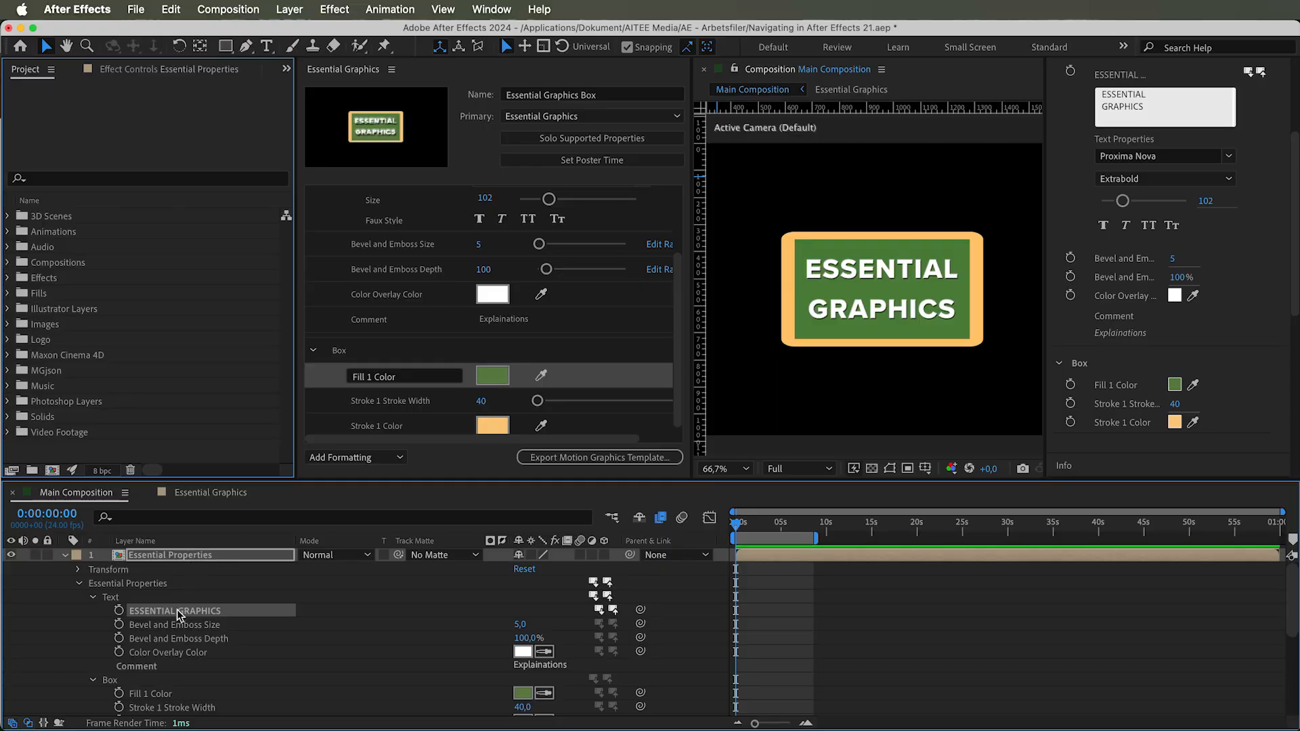
Change the nested layer's source text to read "ESSENTIAL PROPERTIES" on two lines
right_click(179, 613)
left_click(218, 481)
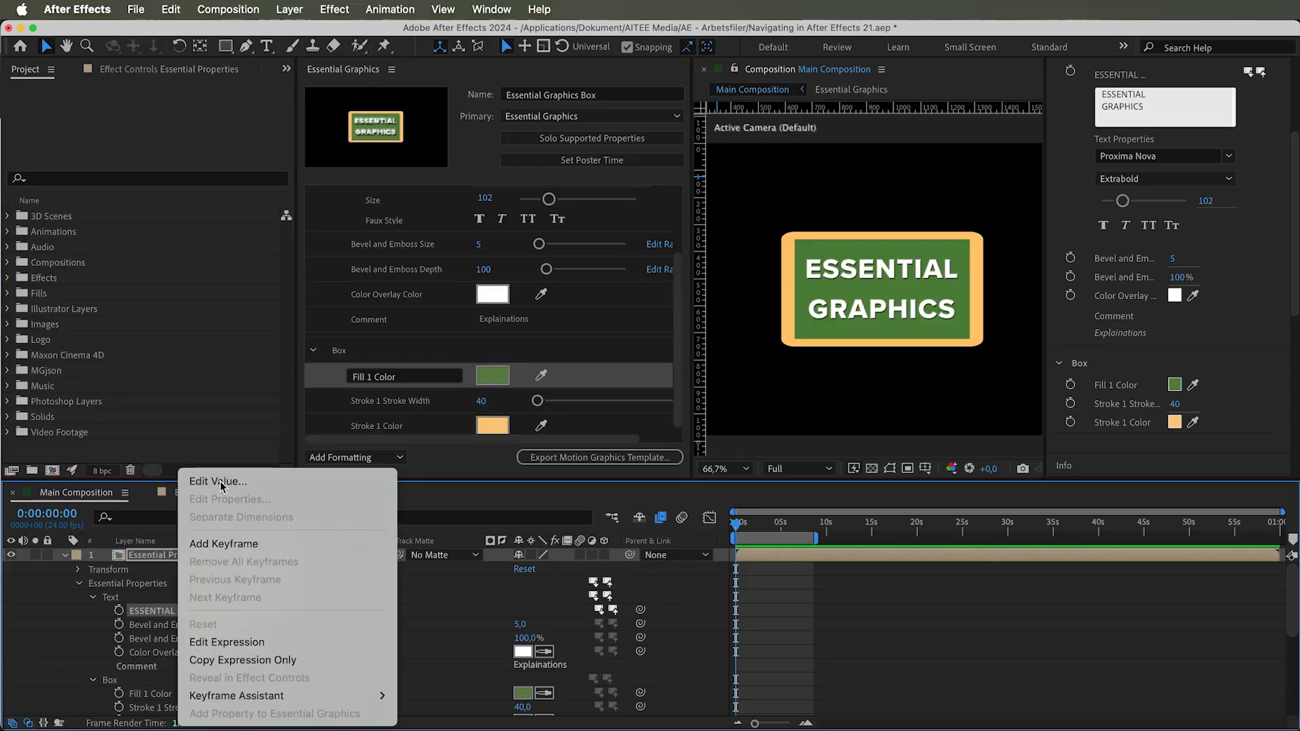
left_click_drag(605, 366, 567, 354)
type("PROPERTIES")
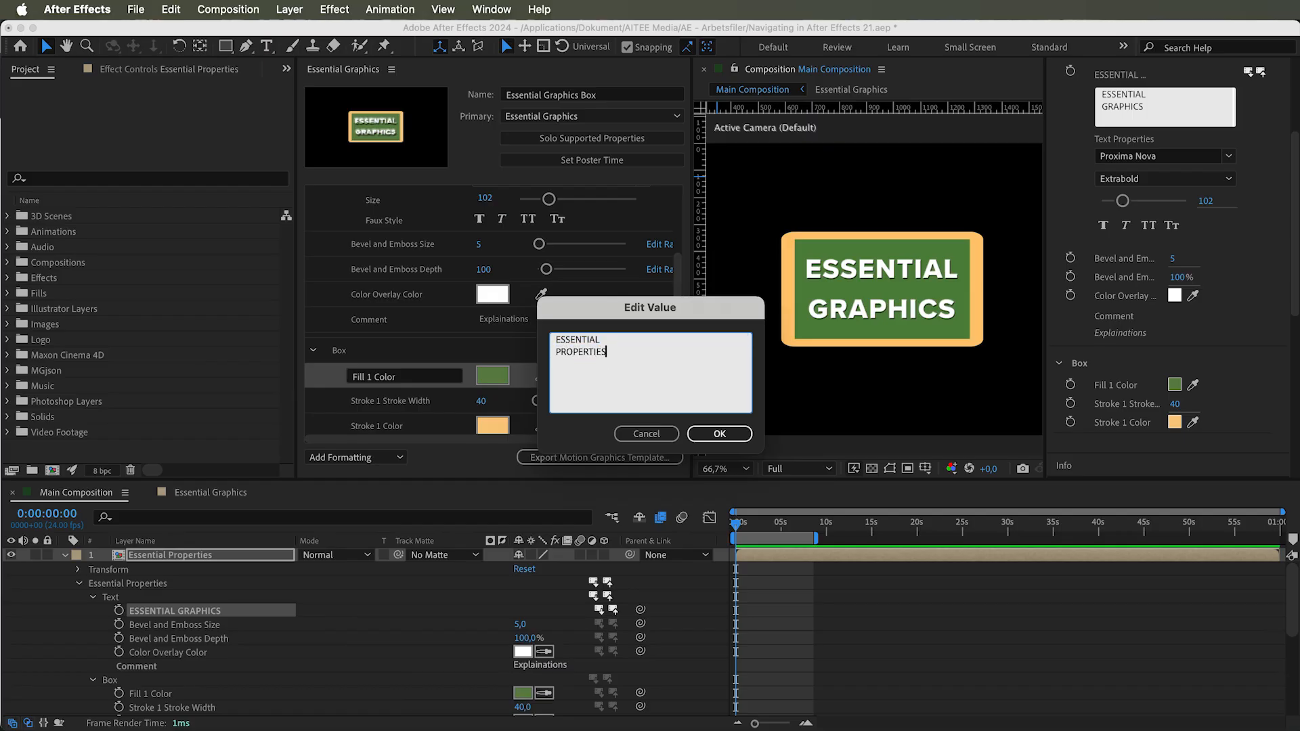
left_click(692, 431)
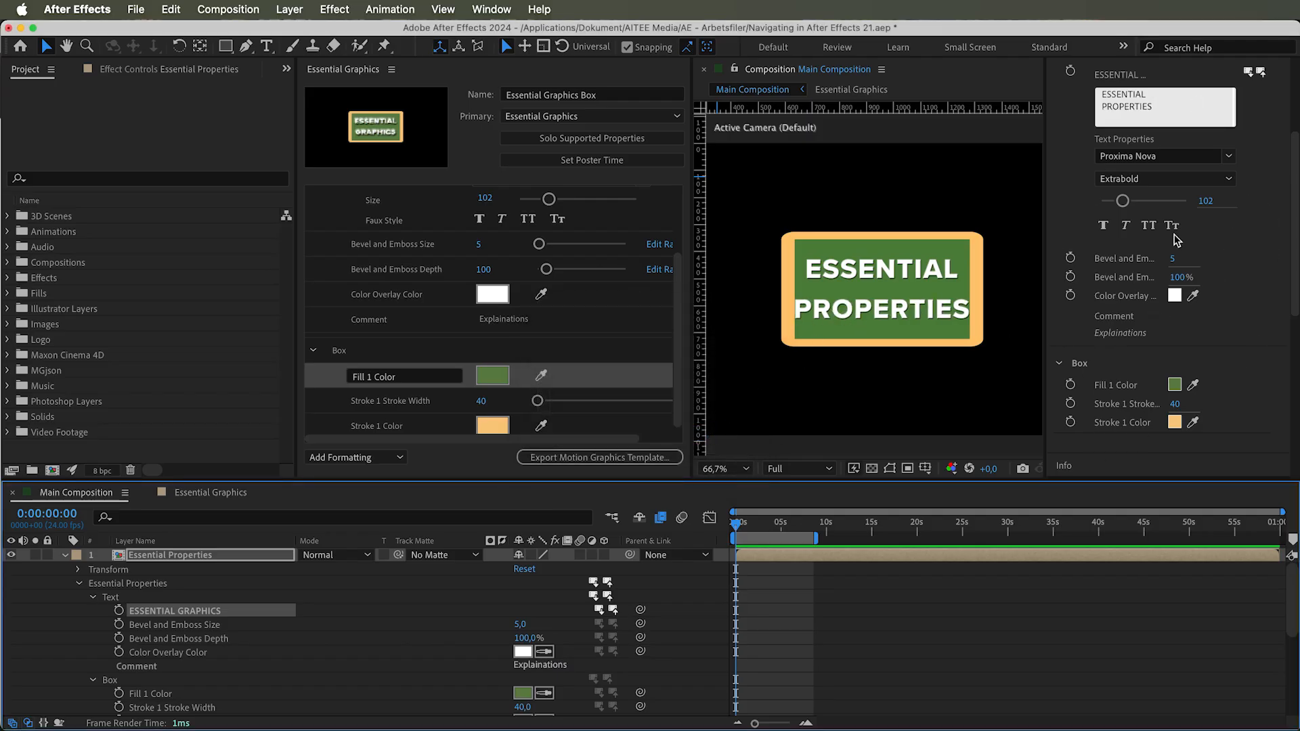
Replace the second line of the nested layer's source text with "GRAPHICS"
left_click_drag(1153, 107, 1102, 114)
type("GRAPHICS")
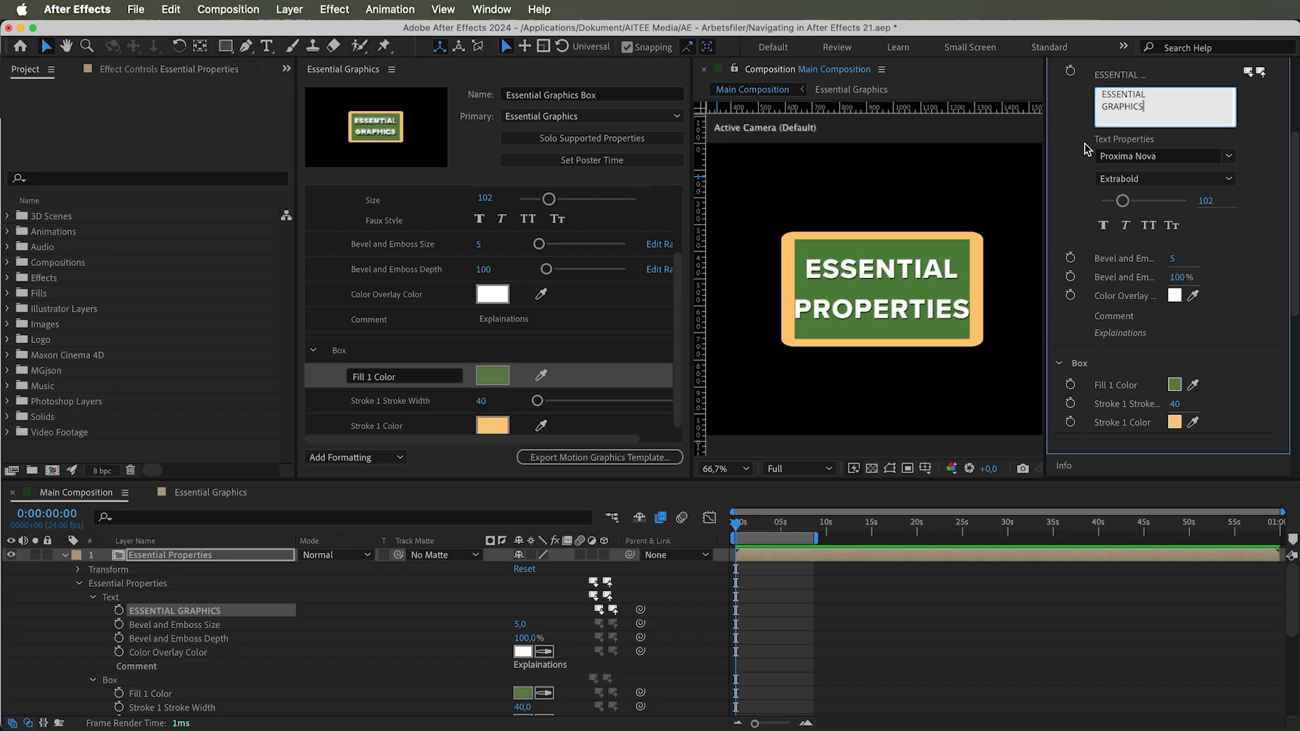
left_click(1085, 148)
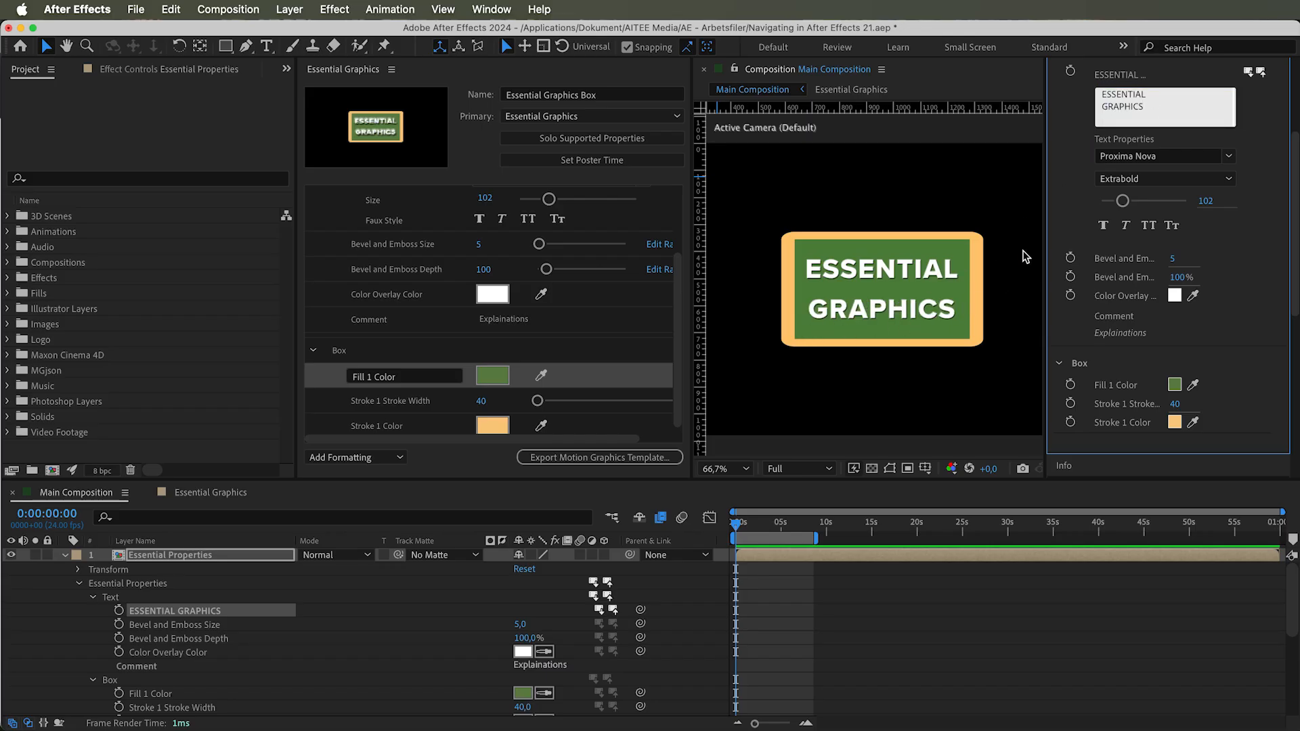
Sample the box's orange stroke for the nested layer's Color Overlay Color and set its Bevel and Emboss Size to 10
left_click(545, 651)
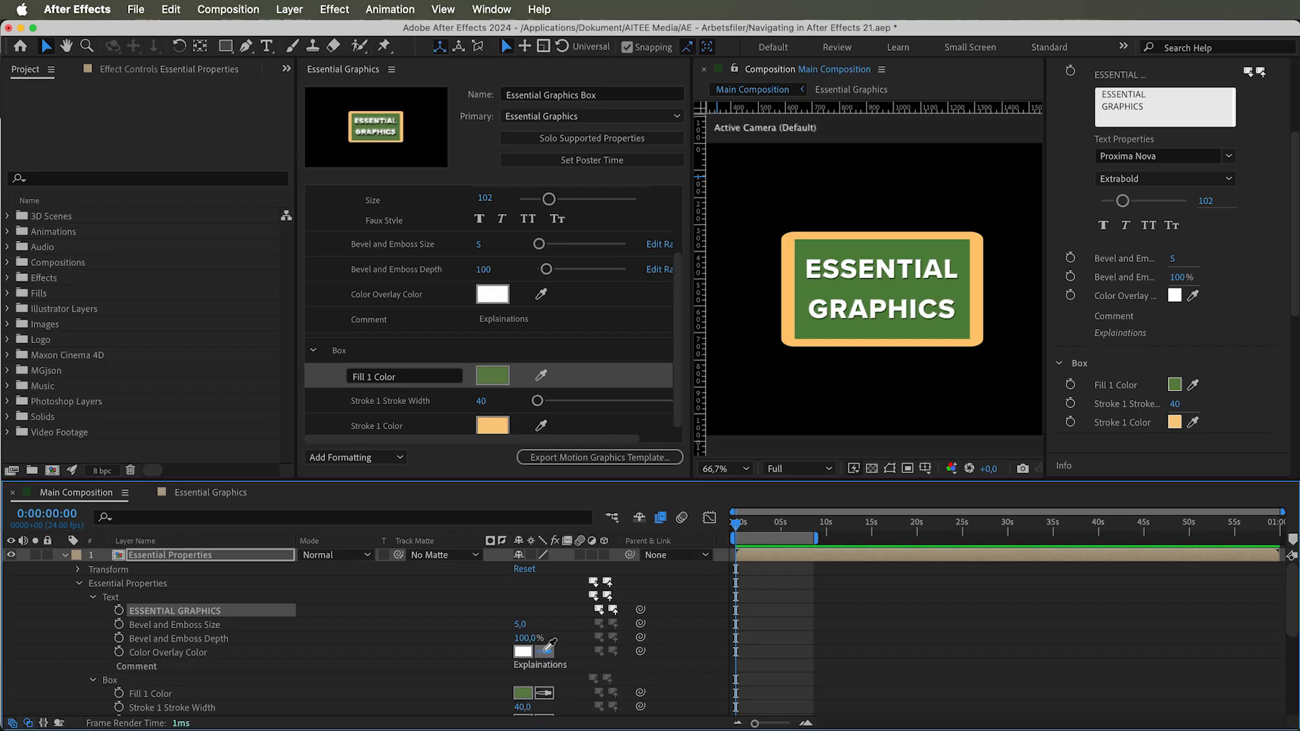
left_click(793, 309)
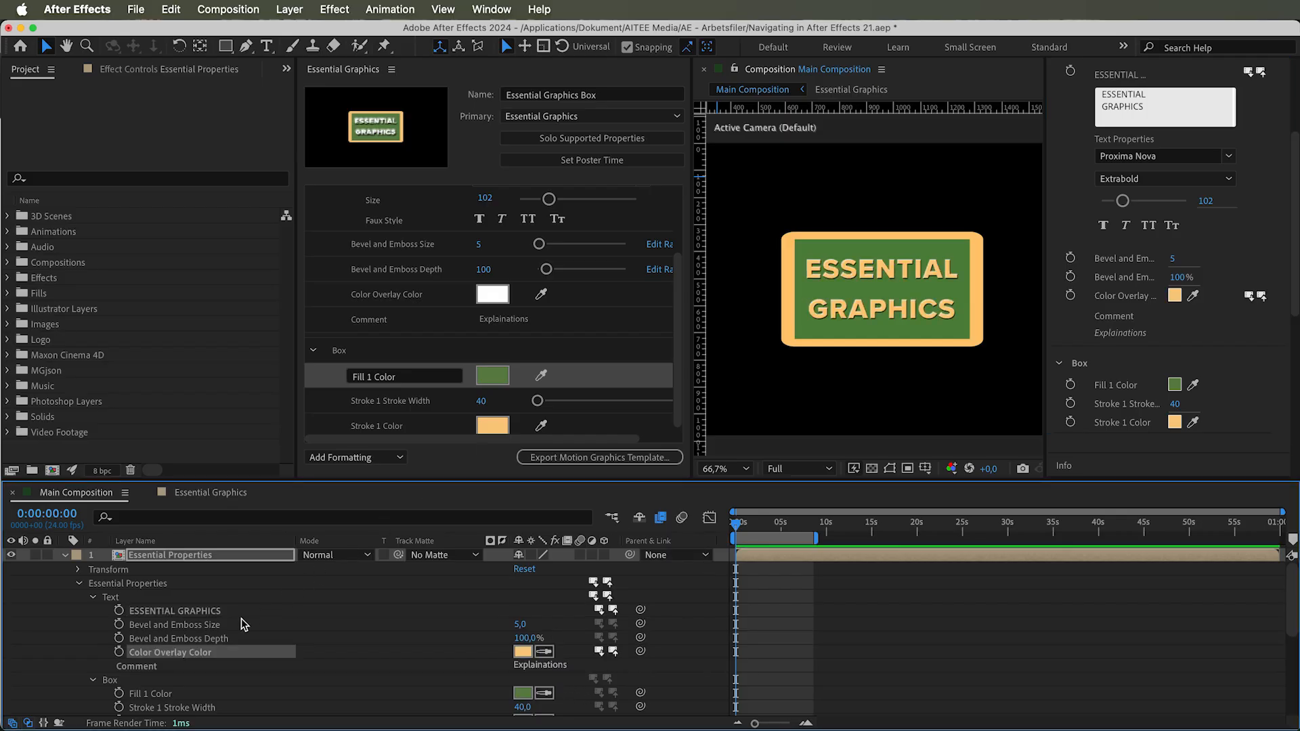
left_click(220, 628)
left_click(521, 624)
type("10")
key("Return")
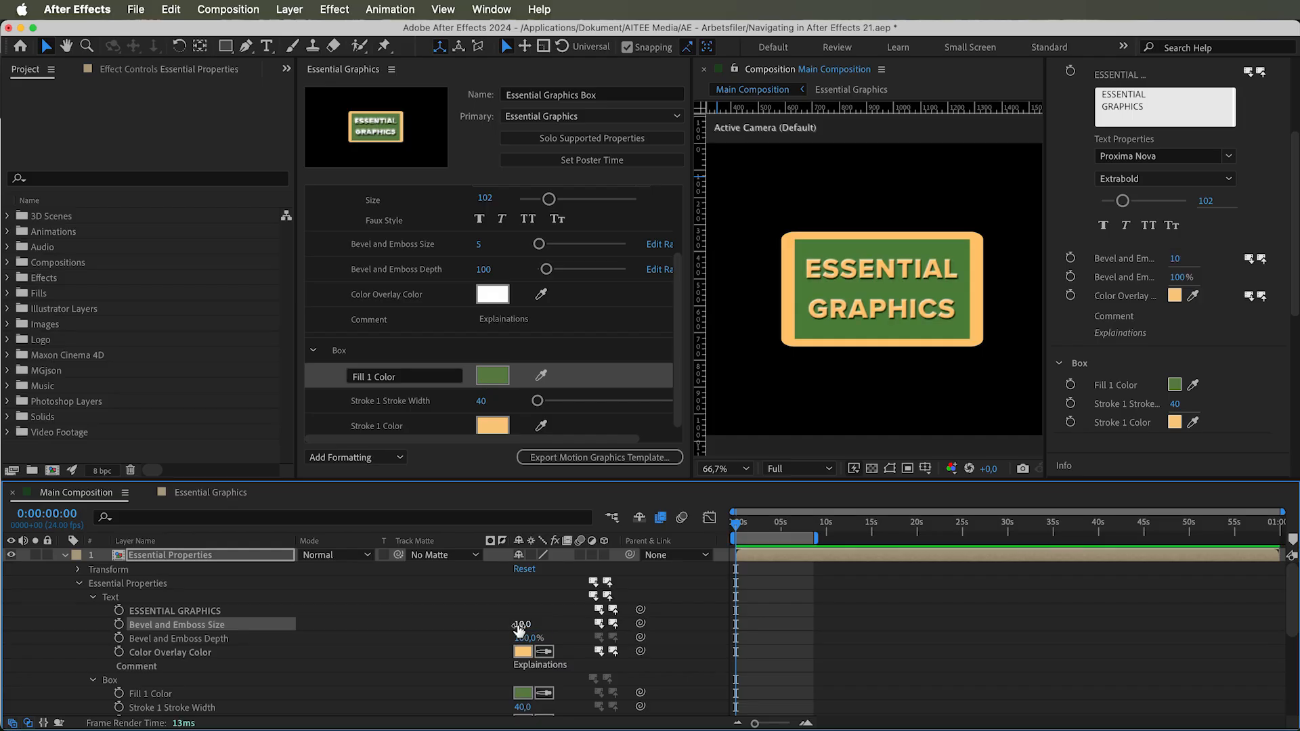
scroll(455, 645, "down", 2)
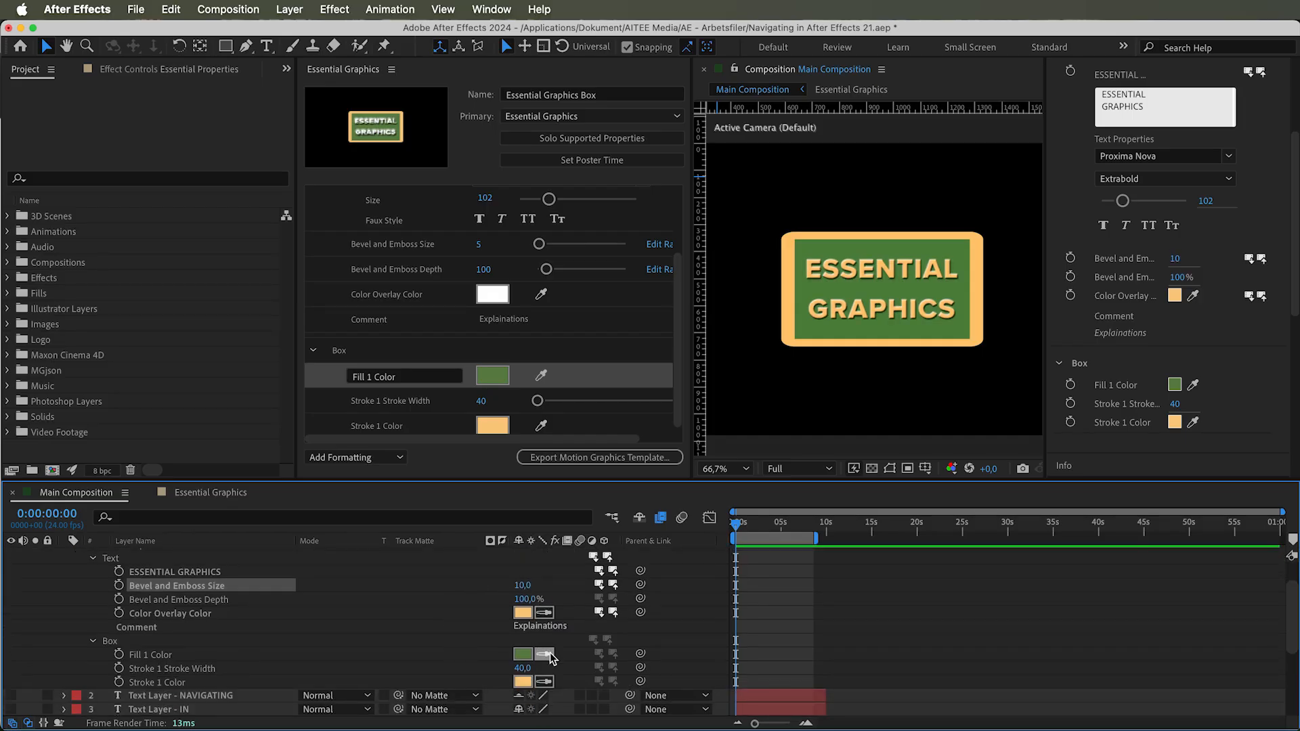
Sample black for the nested layer's Fill 1 Color and white for its Stroke 1 Color, and set its Stroke 1 Stroke Width to 30
left_click(742, 390)
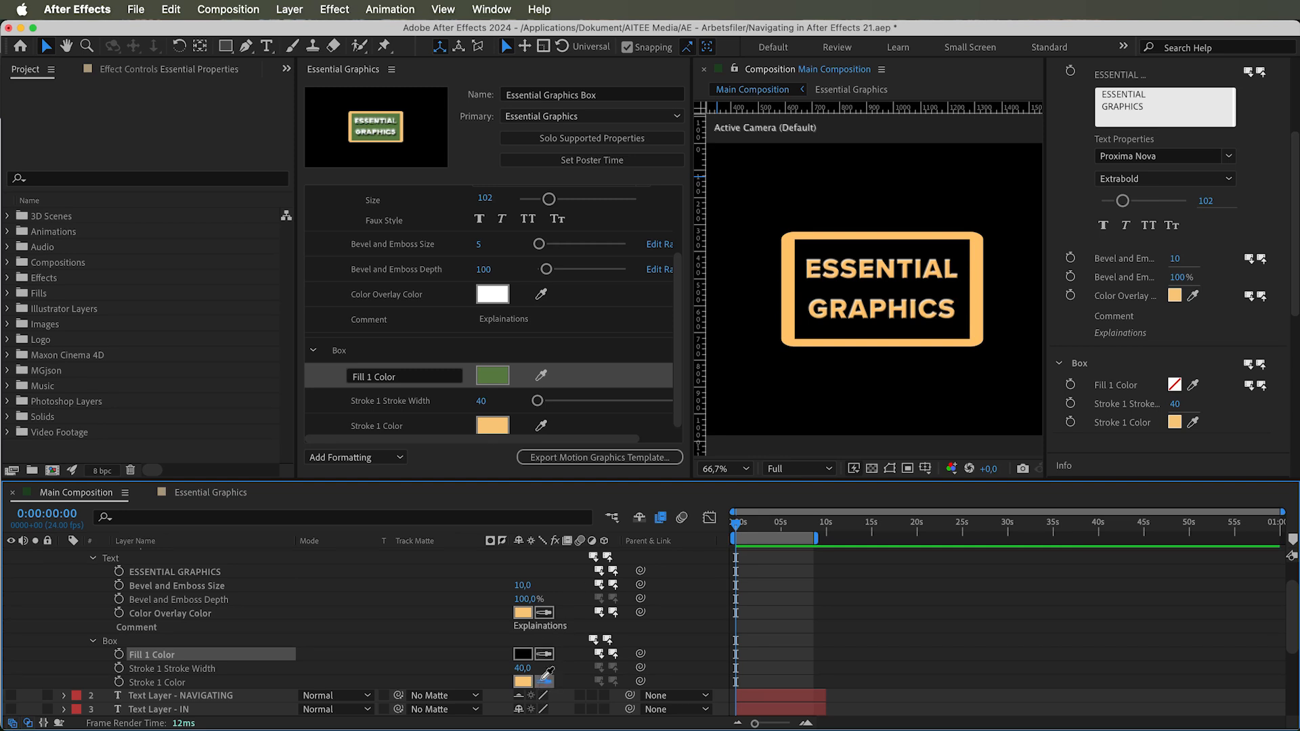
left_click(1108, 117)
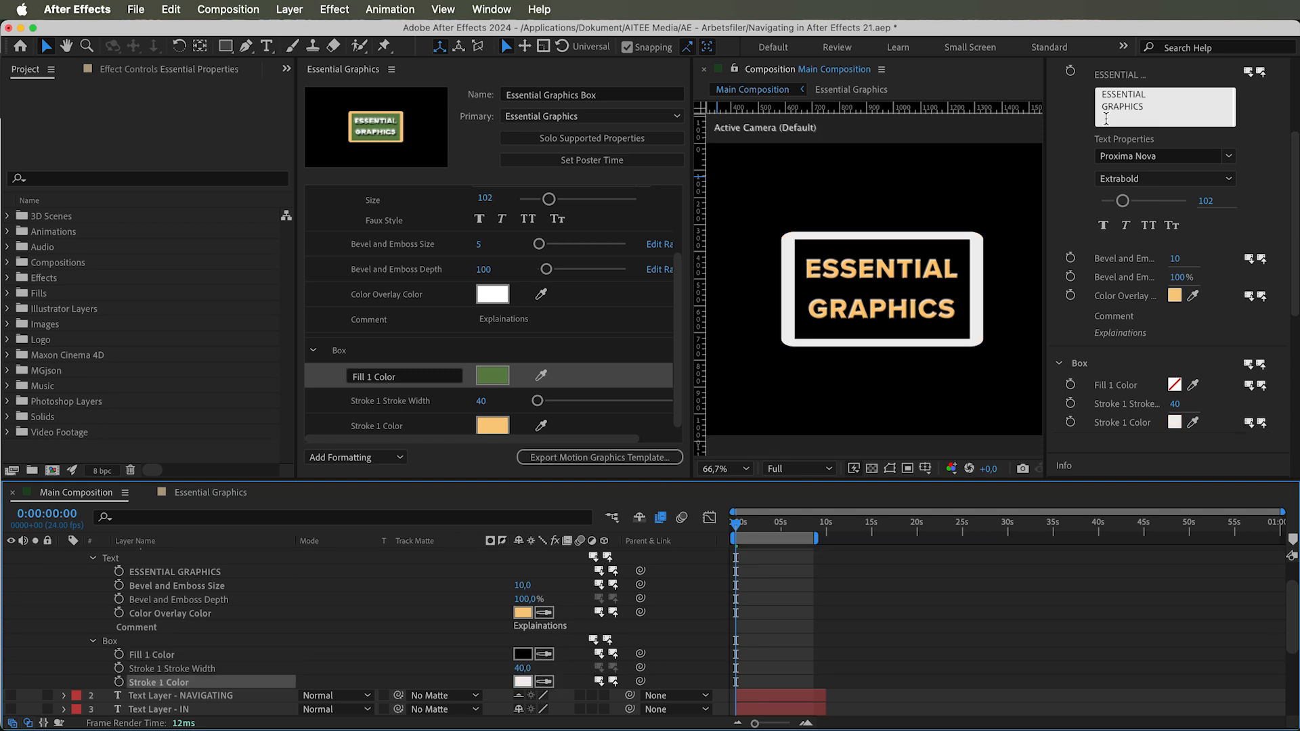
left_click(522, 669)
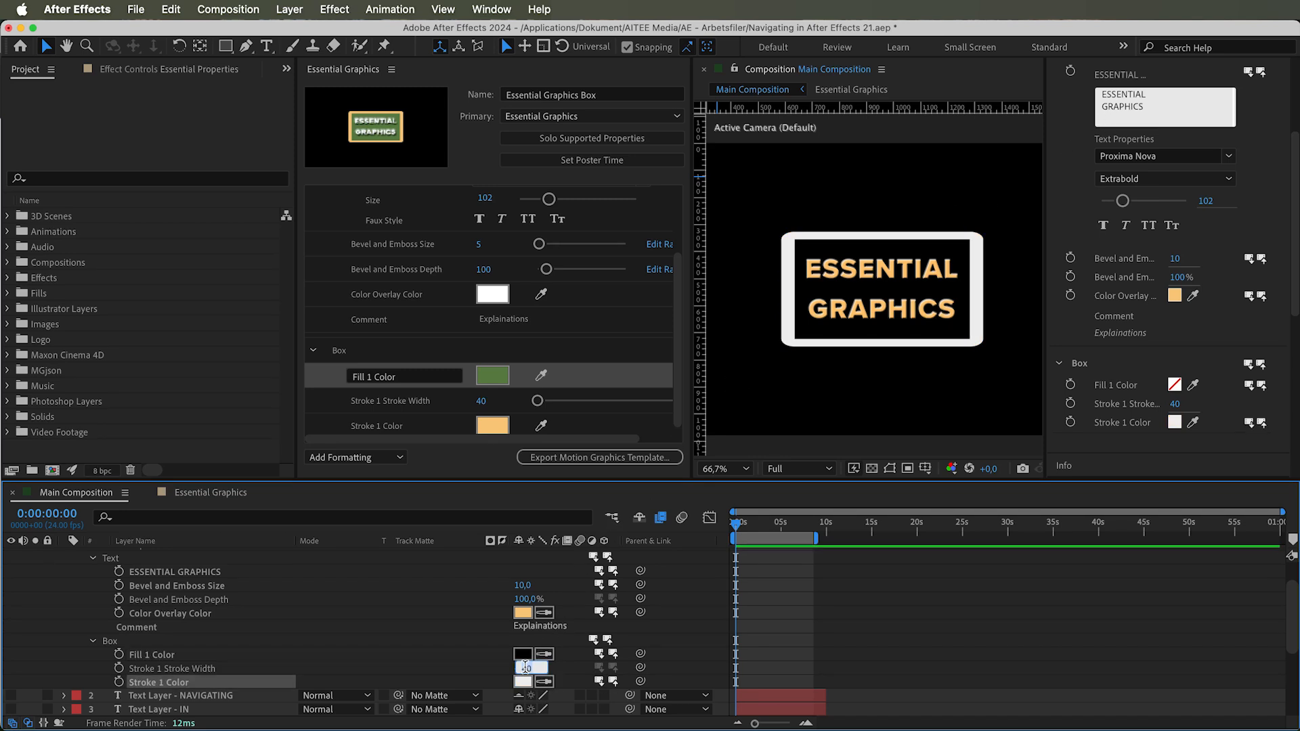
type("30")
key("Return")
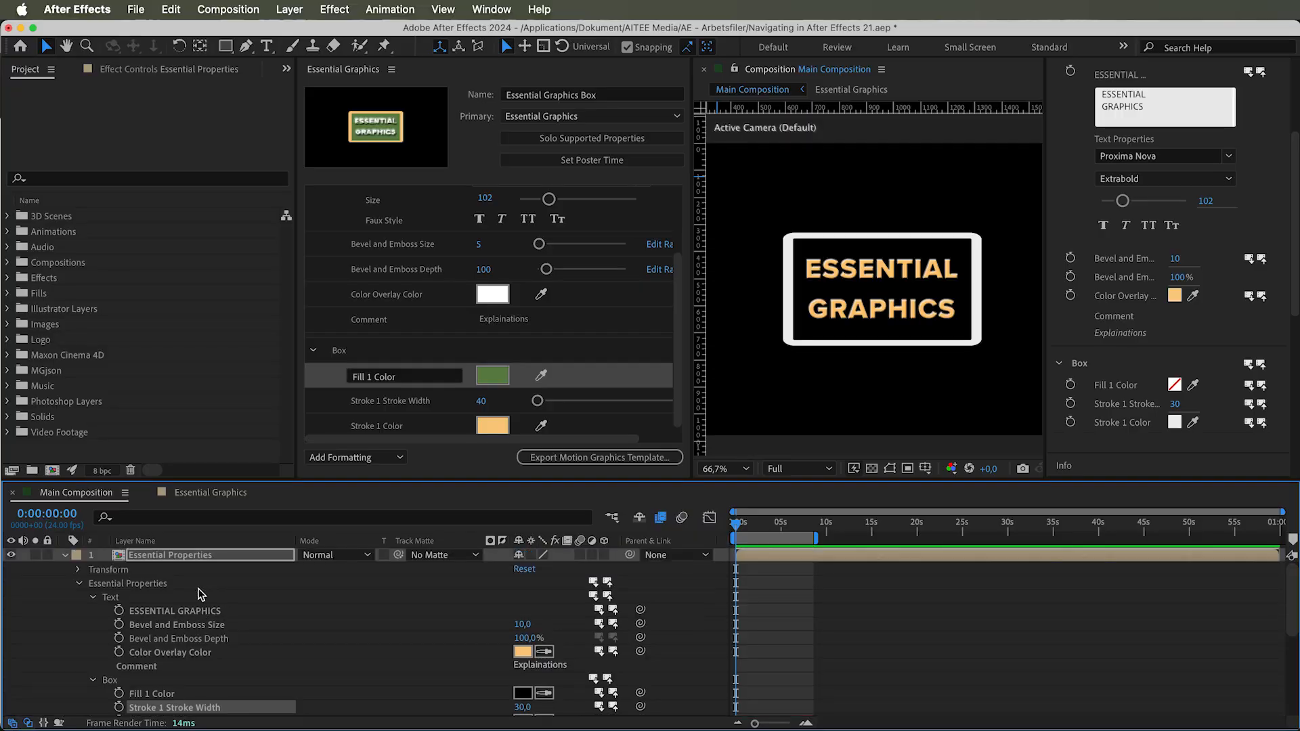
Open the nested Essential Graphics composition and set the primary Stroke 1 Stroke Width property to 20
double_click(196, 555)
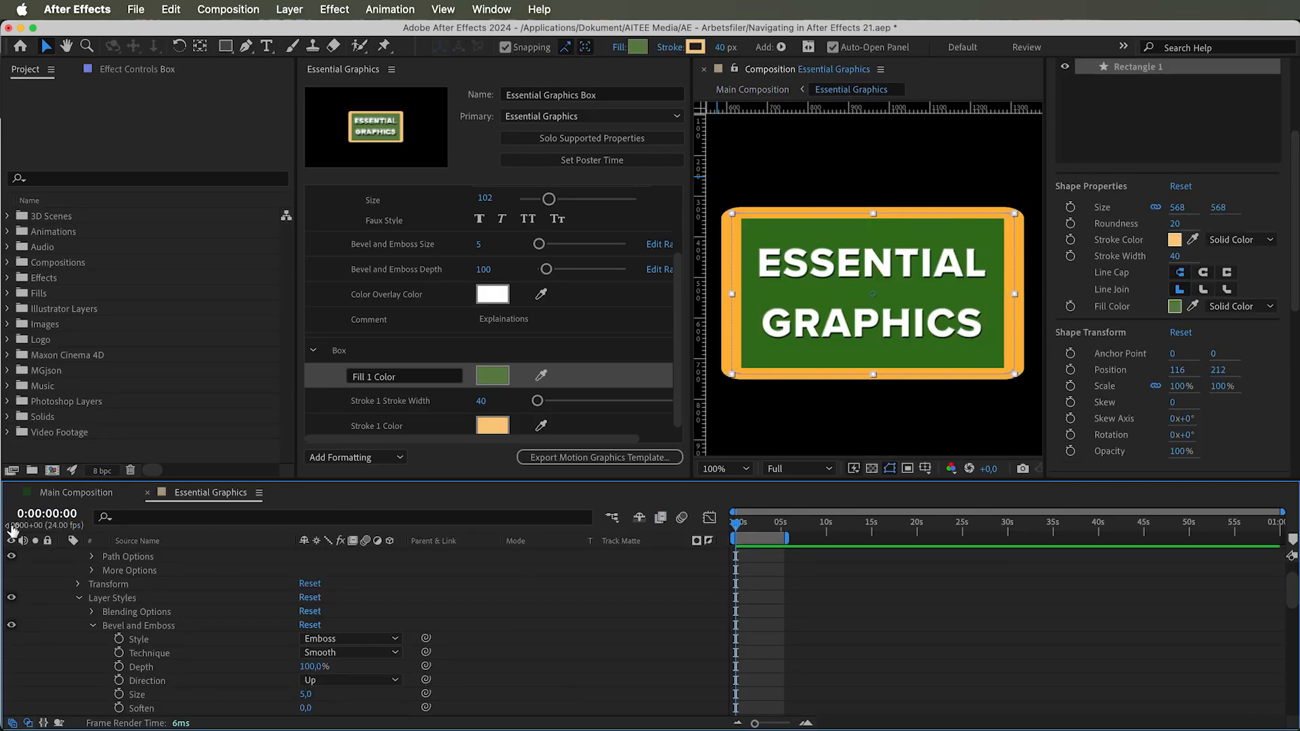
left_click(74, 496)
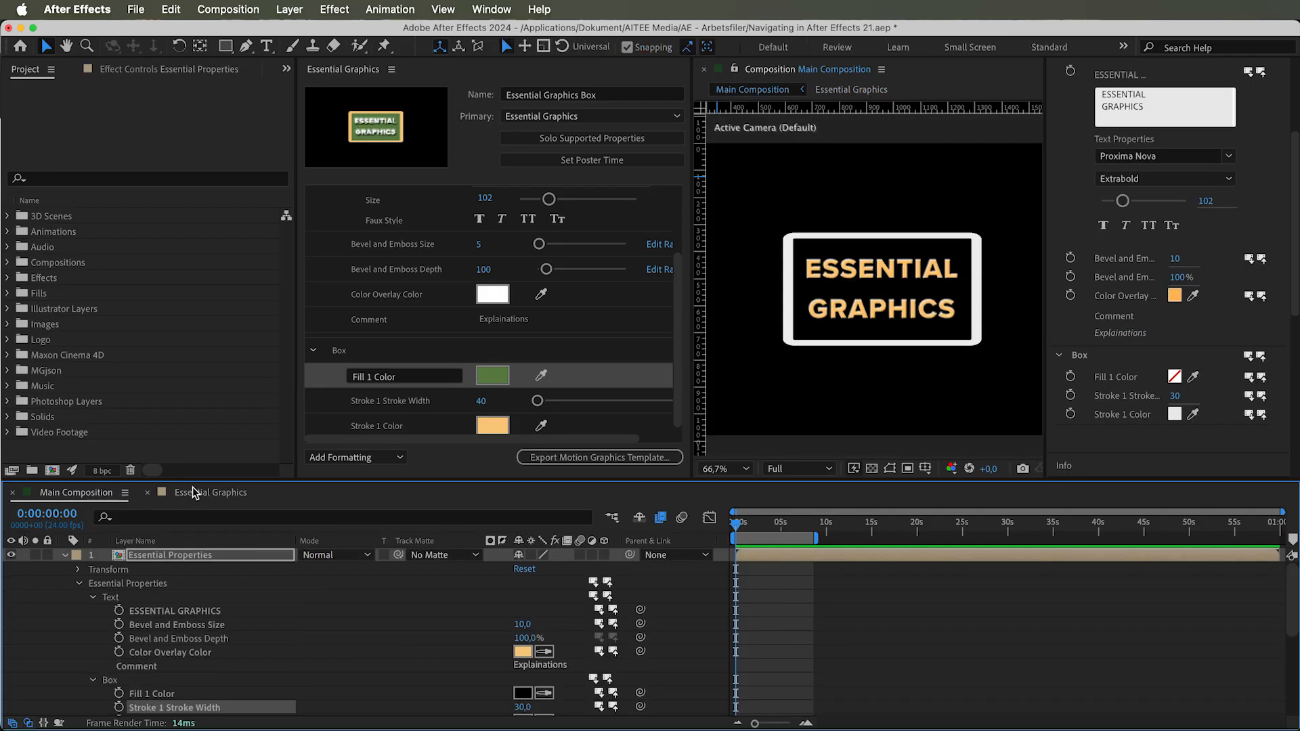
left_click(195, 492)
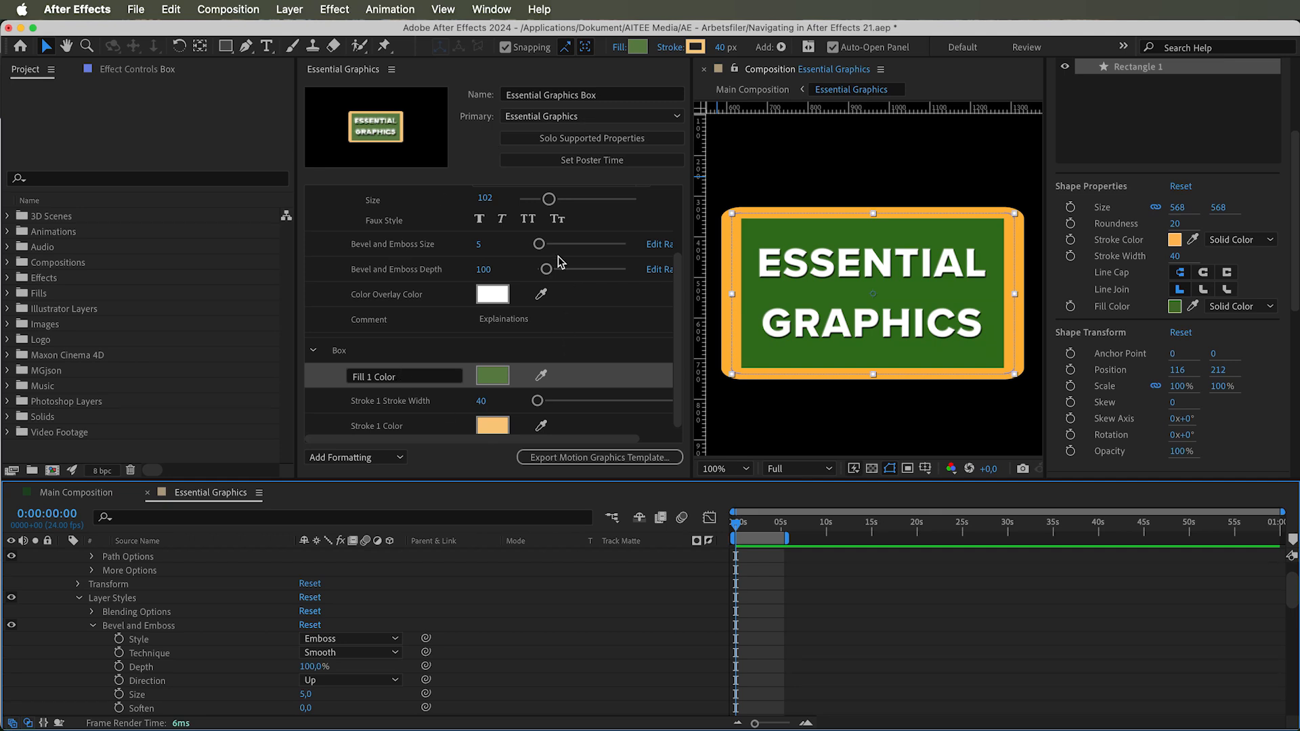
scroll(439, 331, "down", 1)
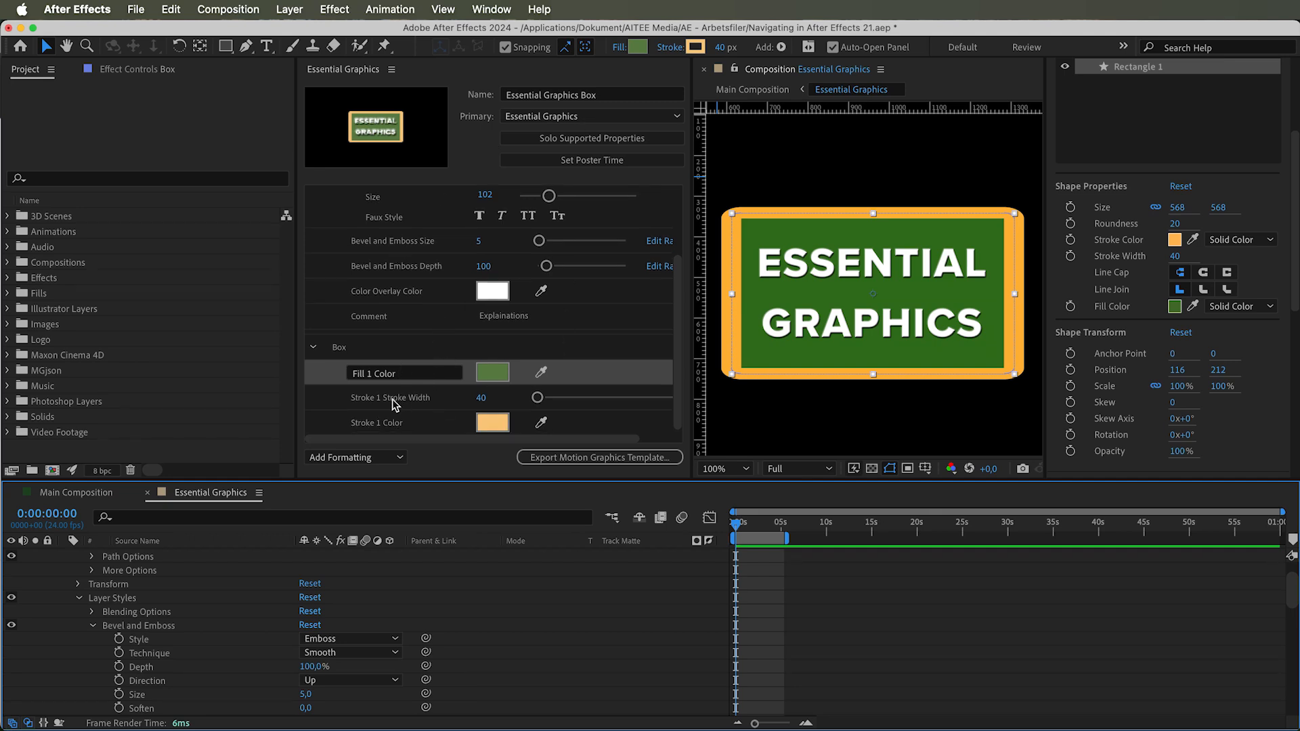
left_click(401, 404)
left_click(482, 399)
type("20")
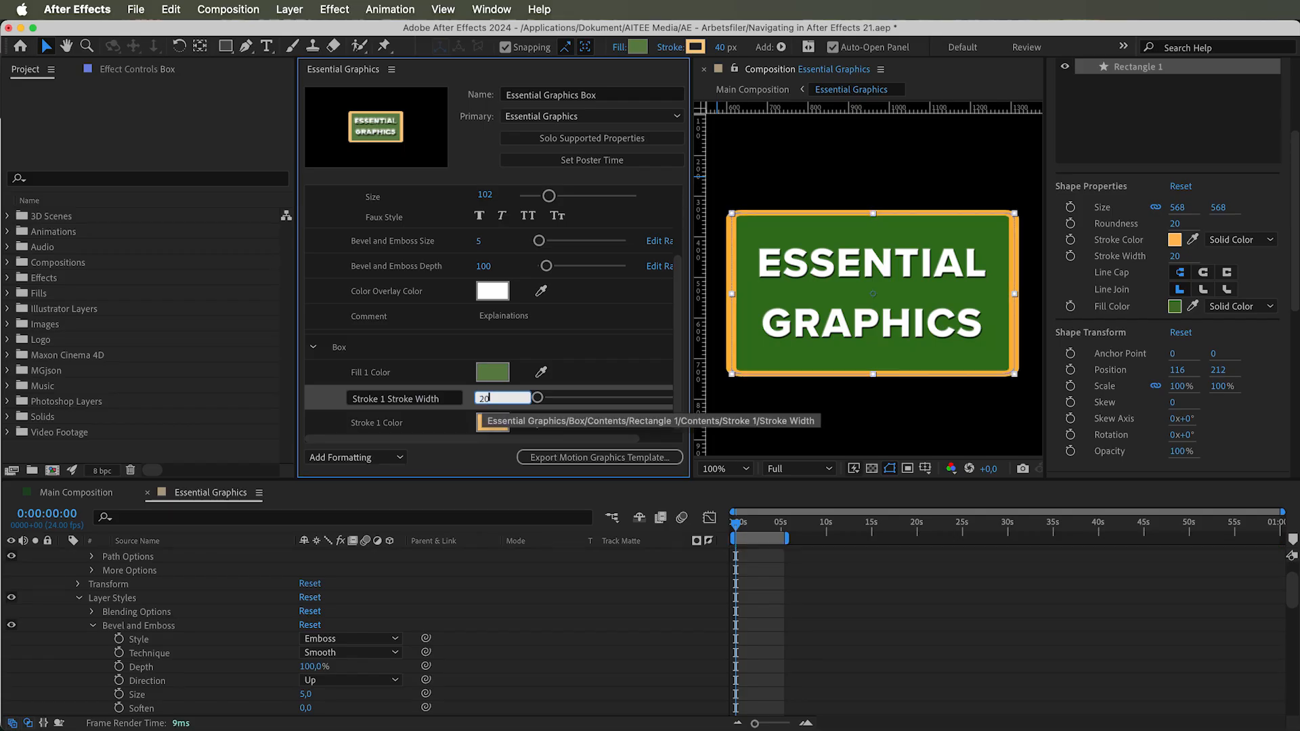
key("Return")
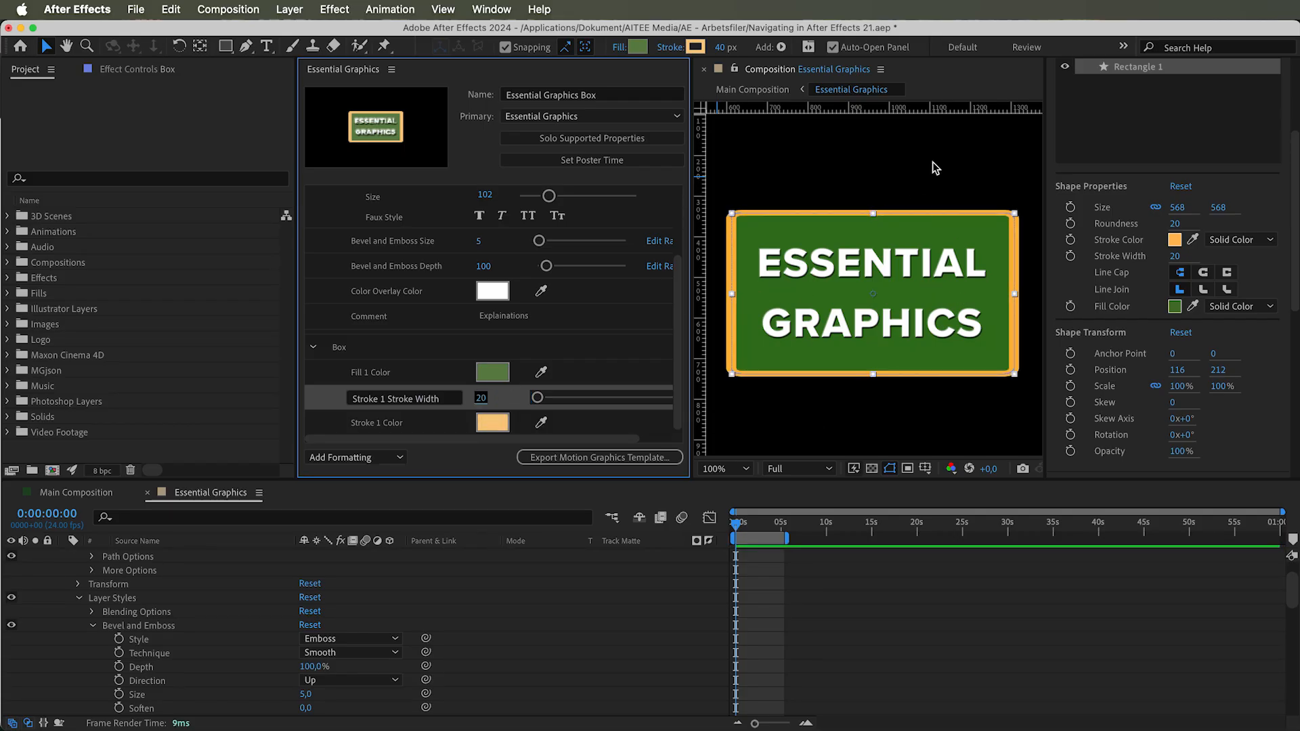
Return to Main Composition and set the primary Bevel and Emboss Depth property to 200
left_click(50, 499)
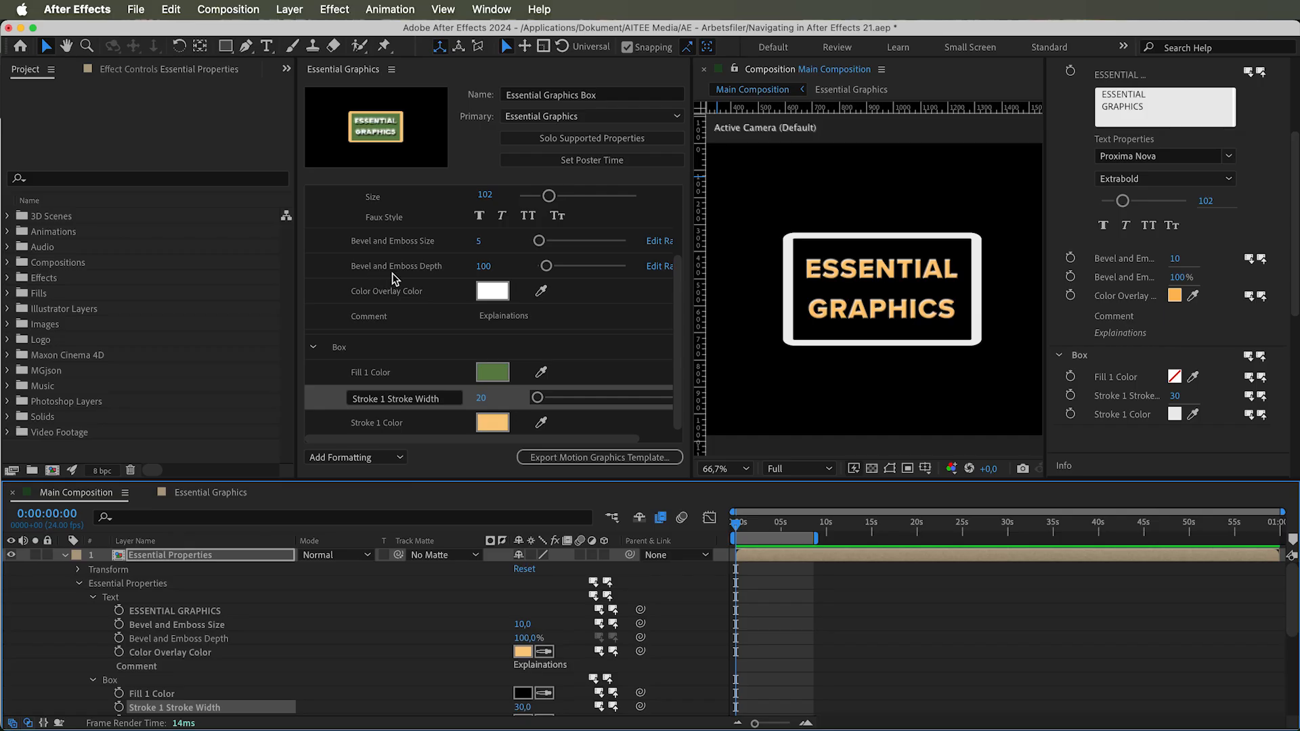
left_click_drag(485, 271, 787, 260)
type("200")
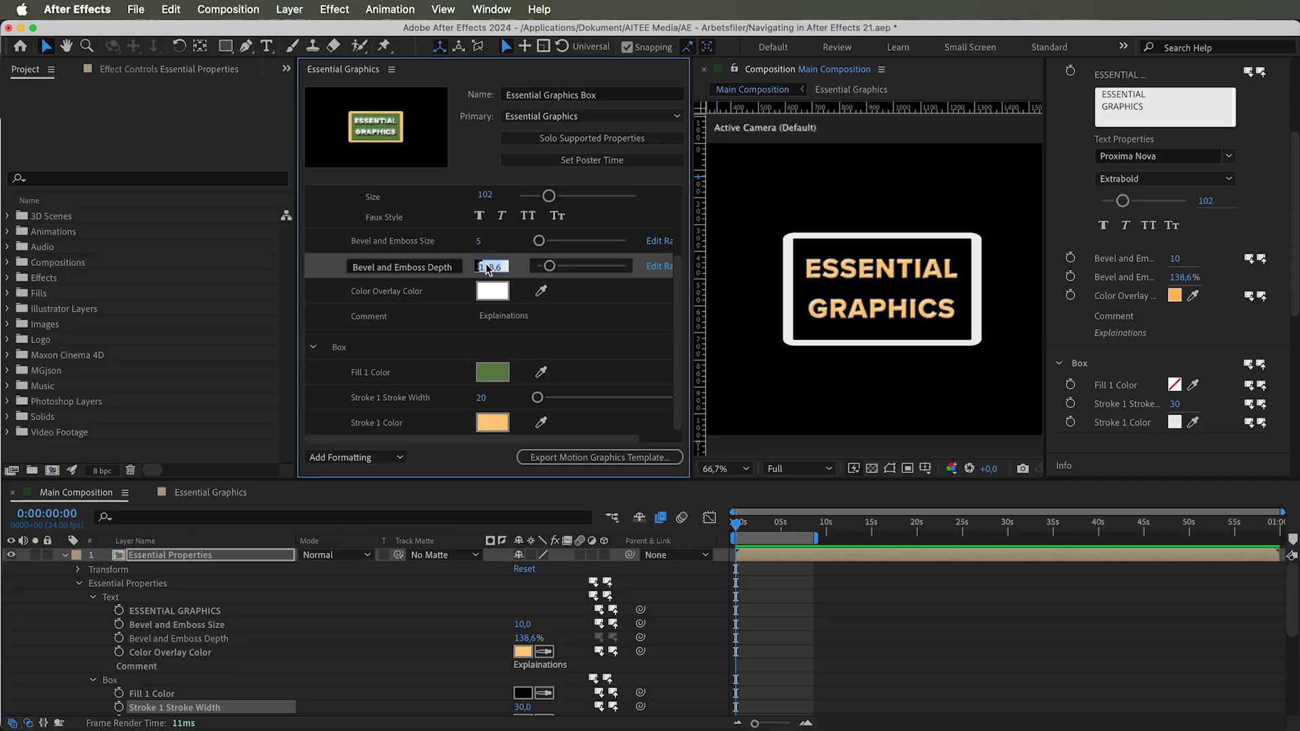
key("Return")
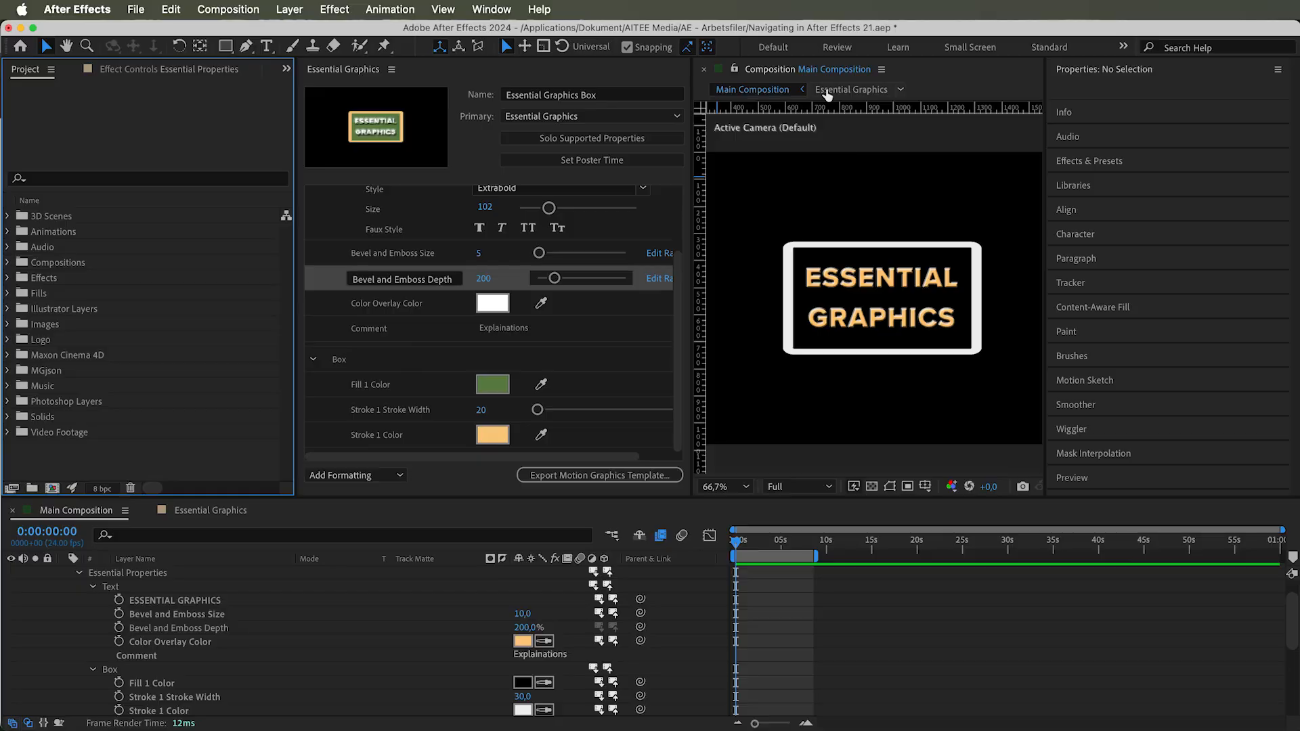
Set up two locked viewers, one showing Essential Graphics and one showing Main Composition, and return to Main Composition's timeline
left_click(829, 70)
left_click(838, 84)
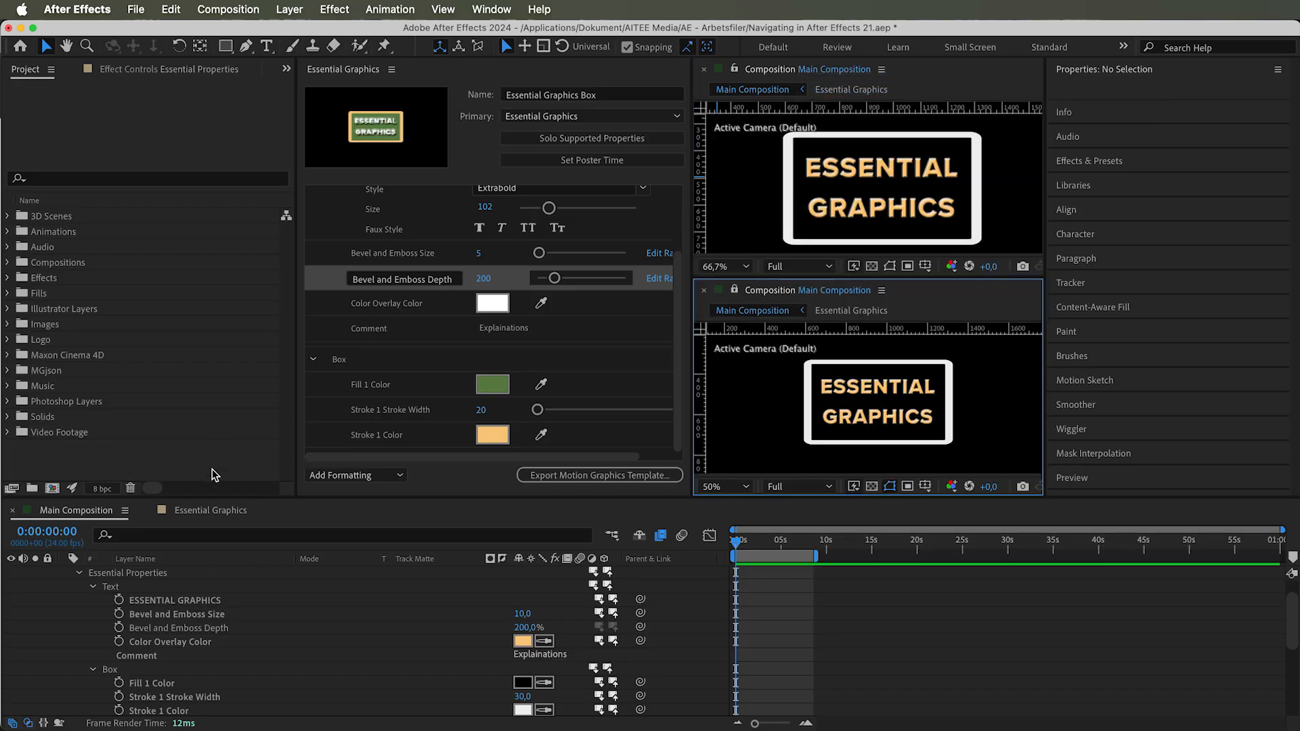
left_click(838, 88)
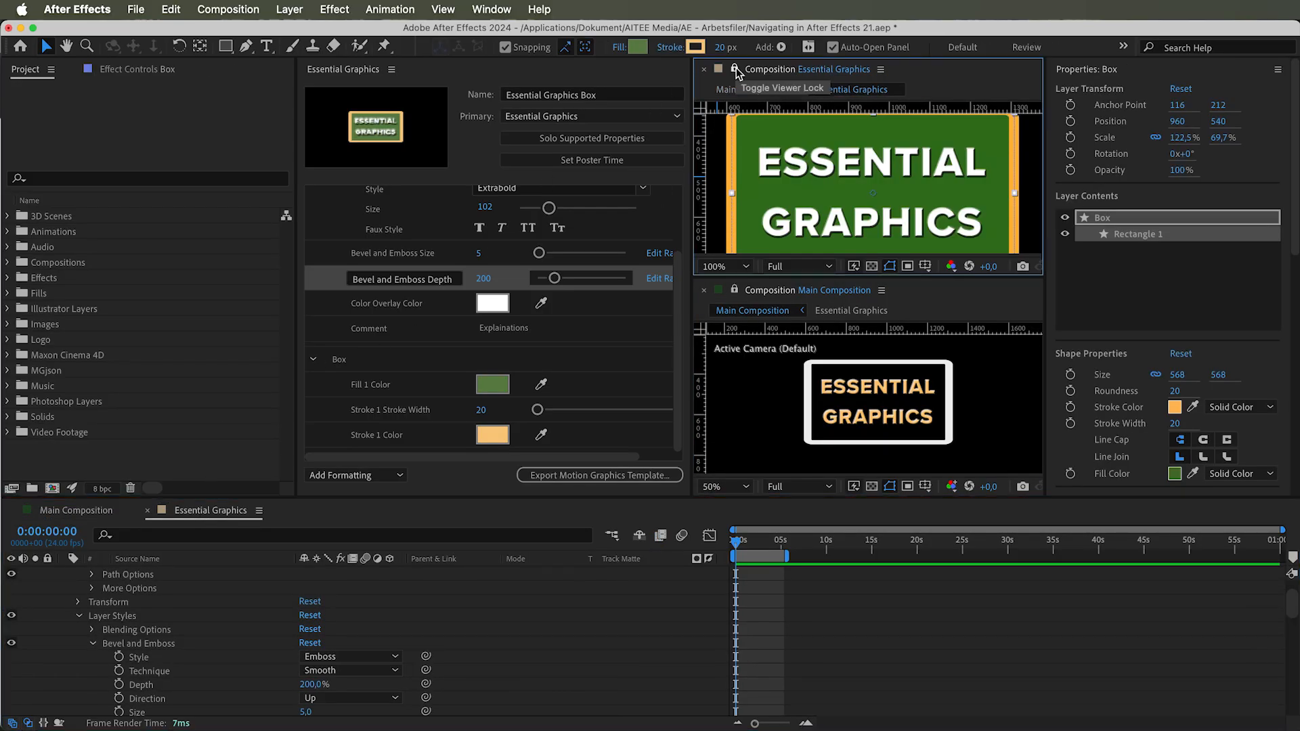
left_click(75, 510)
Zoom the Essential Graphics viewer out to 50% and switch back to the Selection tool
left_click(87, 45)
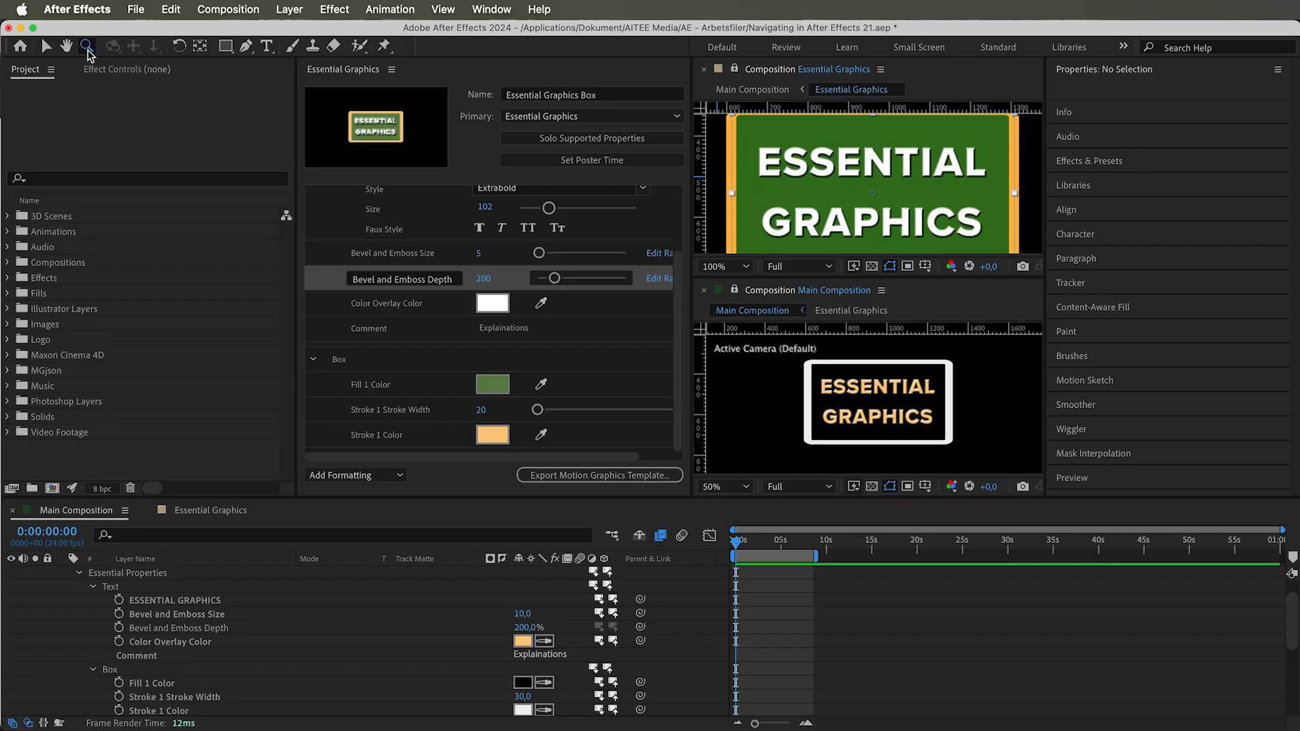
left_click(872, 184, "alt")
left_click(593, 586)
key("v")
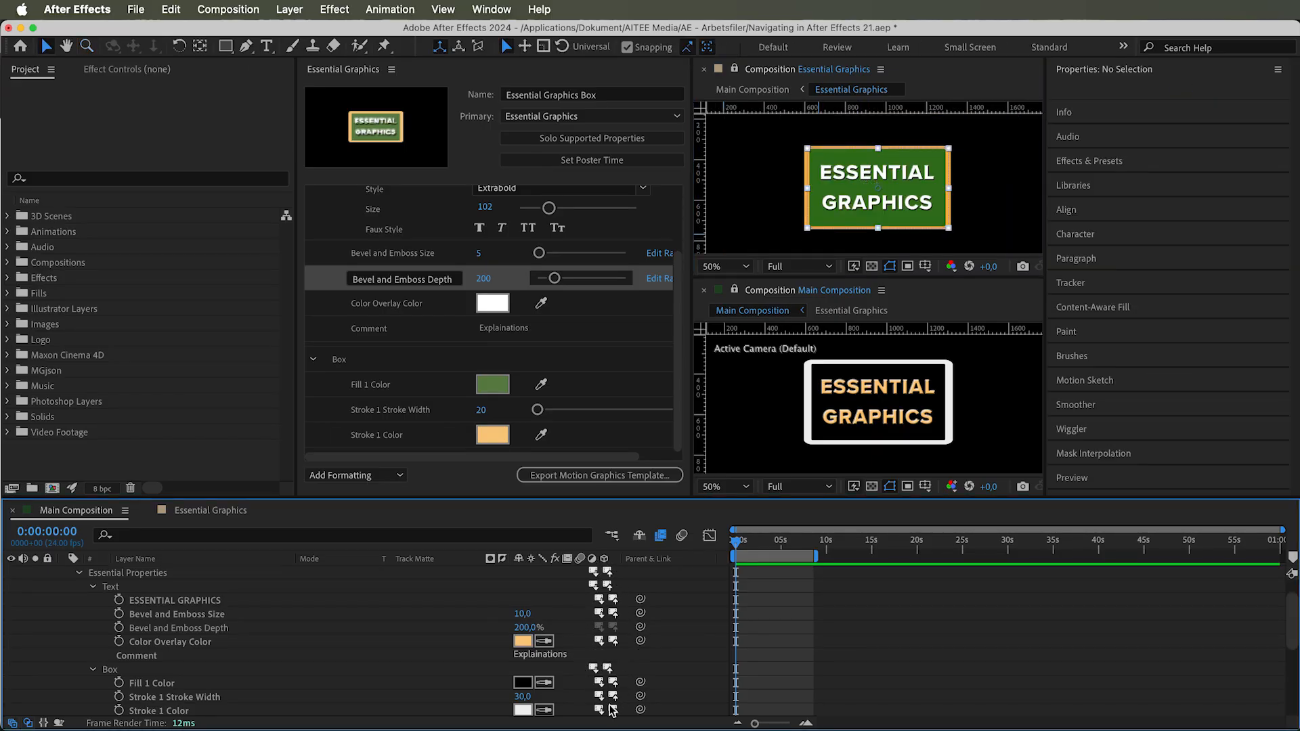
Try pulling all essential properties, Stroke 1 Color and Fill 1 Color from the primary composition, undoing each pull
left_click(594, 572)
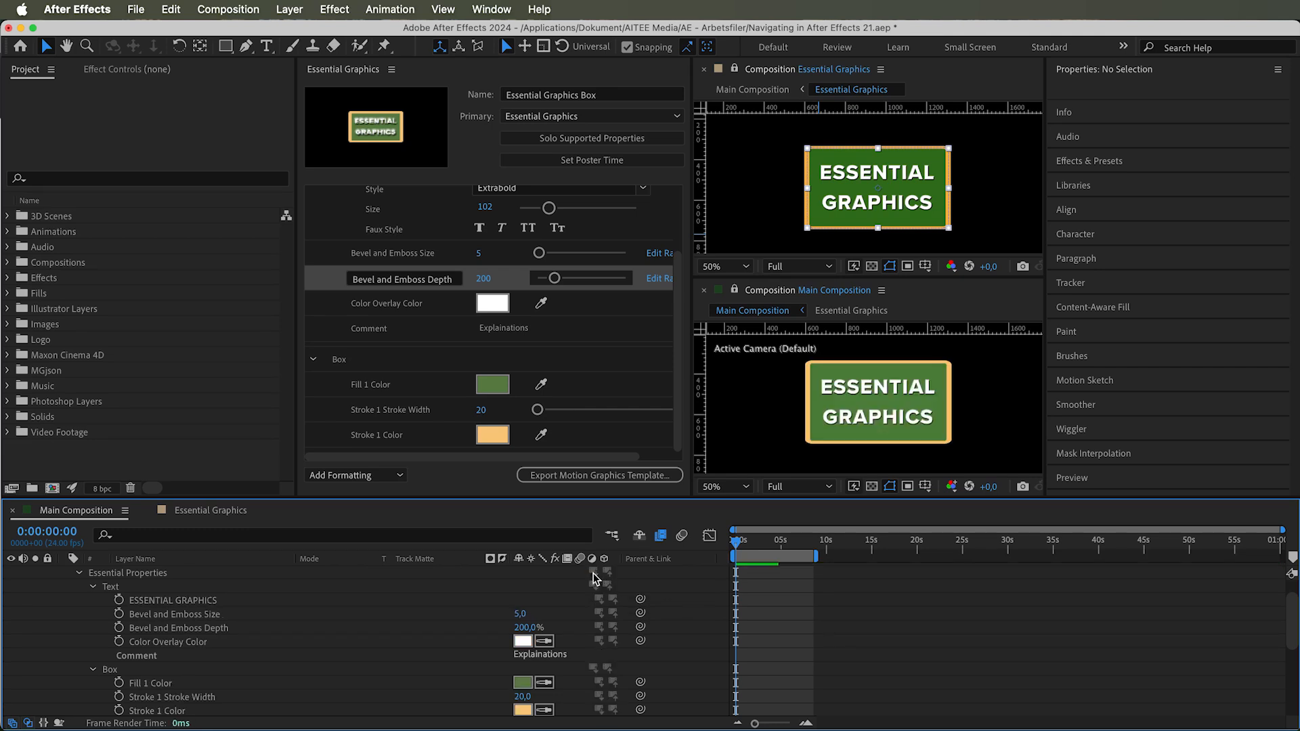
key("super+z")
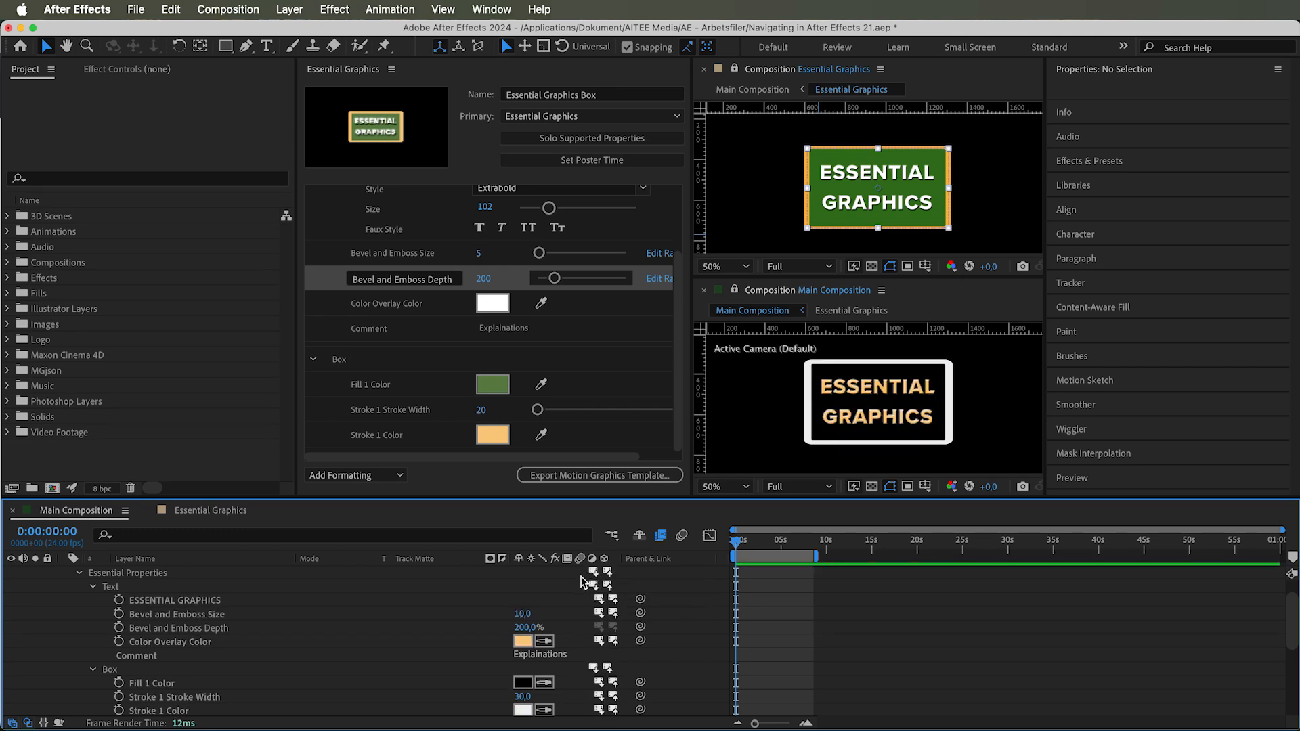
left_click(602, 709)
key("super+z")
left_click(598, 683)
key("super+z")
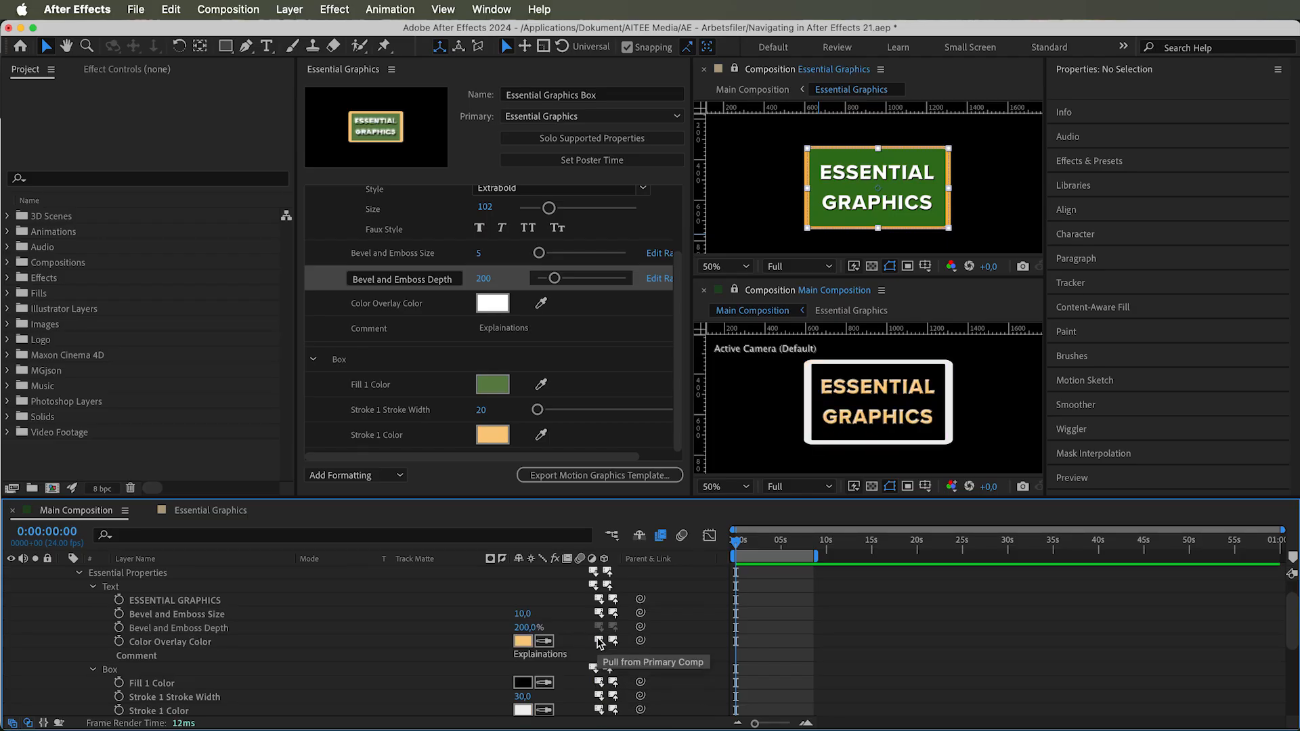
Try pulling the ESSENTIAL GRAPHICS source text, the whole Text group and all essential properties from the primary composition, undoing each pull
left_click(599, 600)
key("super+z")
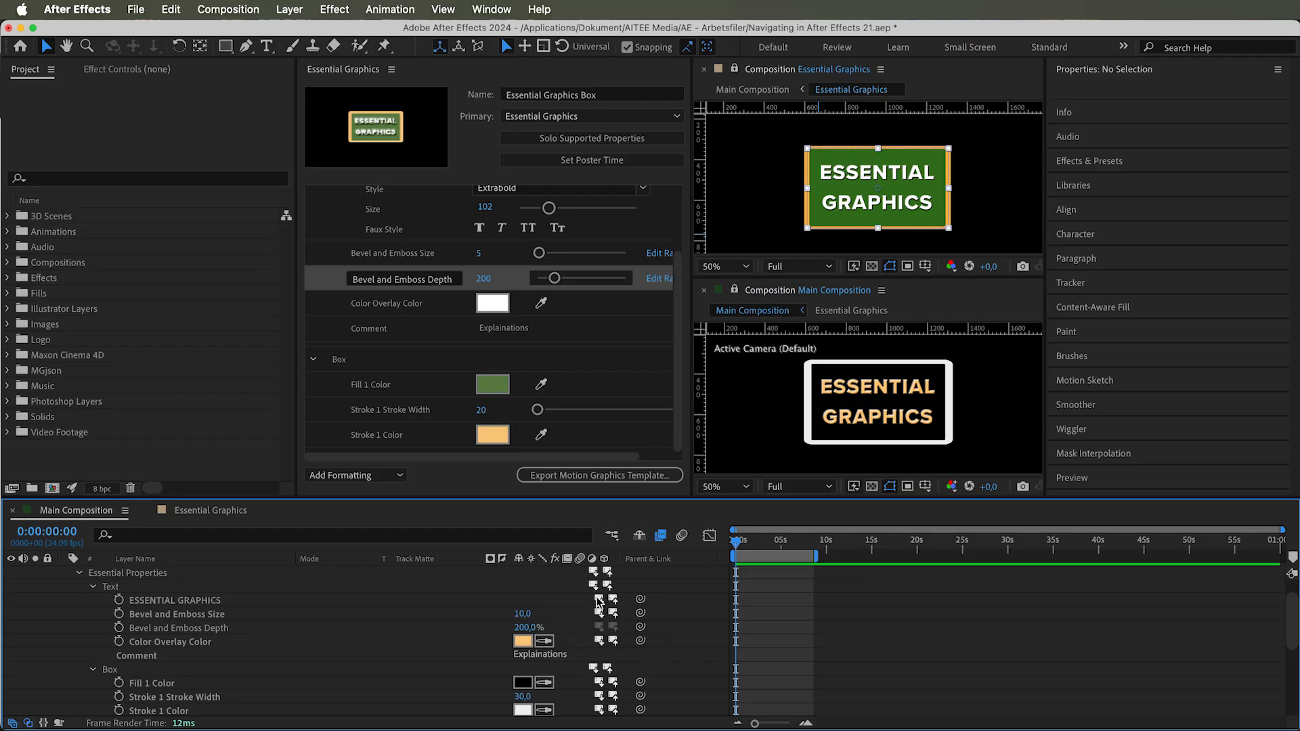
left_click(591, 586)
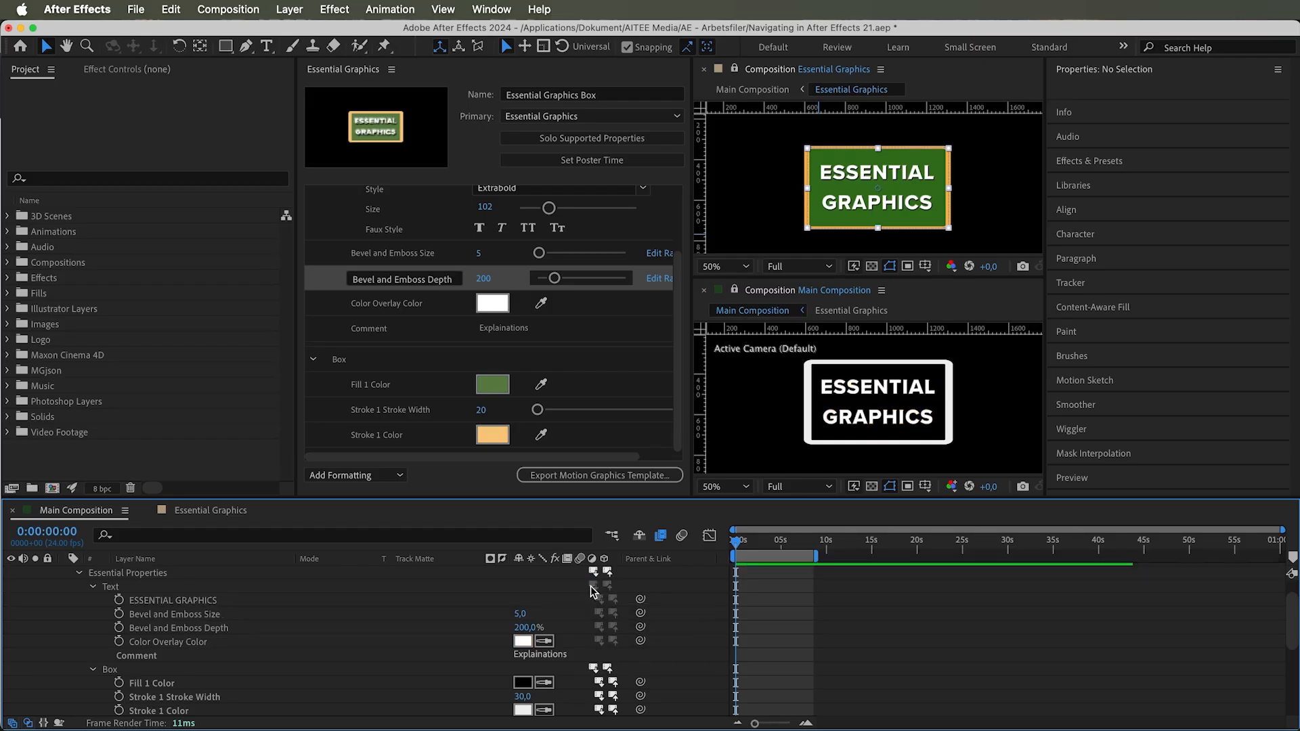
key("super+z")
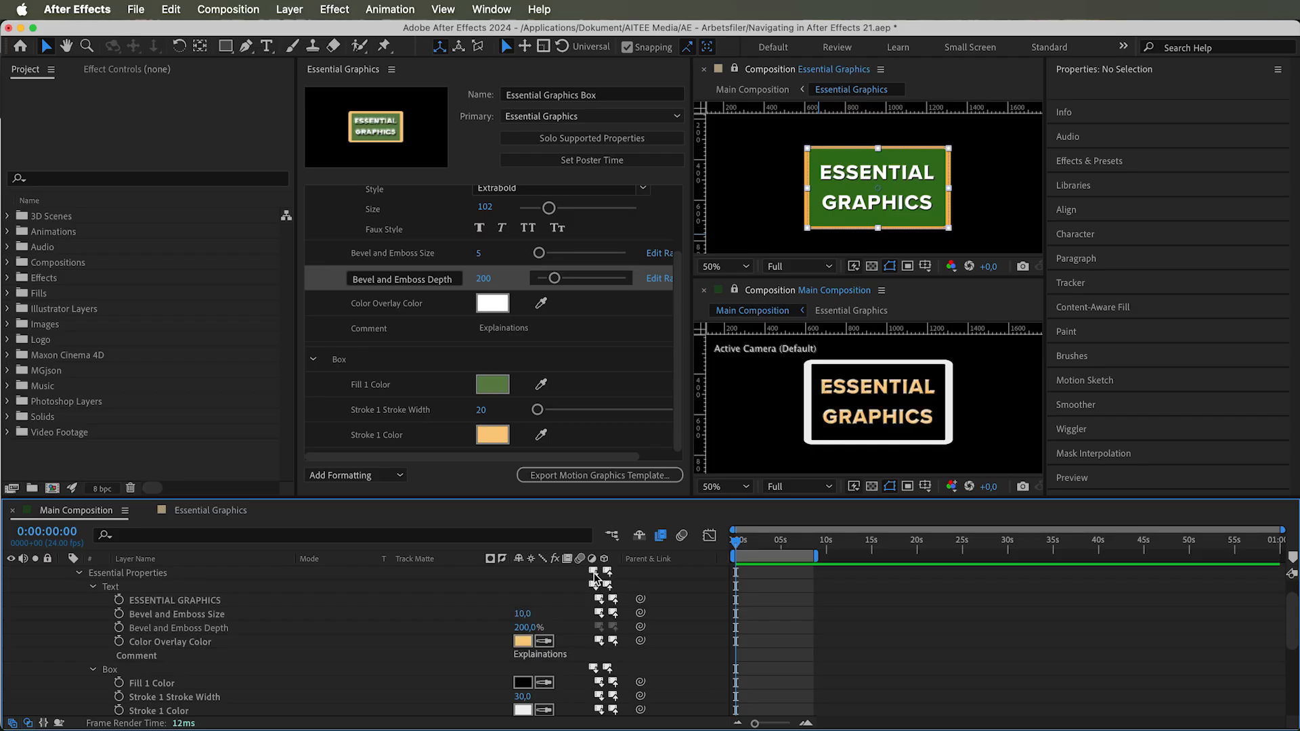
left_click(595, 574)
key("super+z")
Try pushing the nested layer's Fill 1 Color and Color Overlay Color to the primary composition, undoing each push
left_click(614, 683)
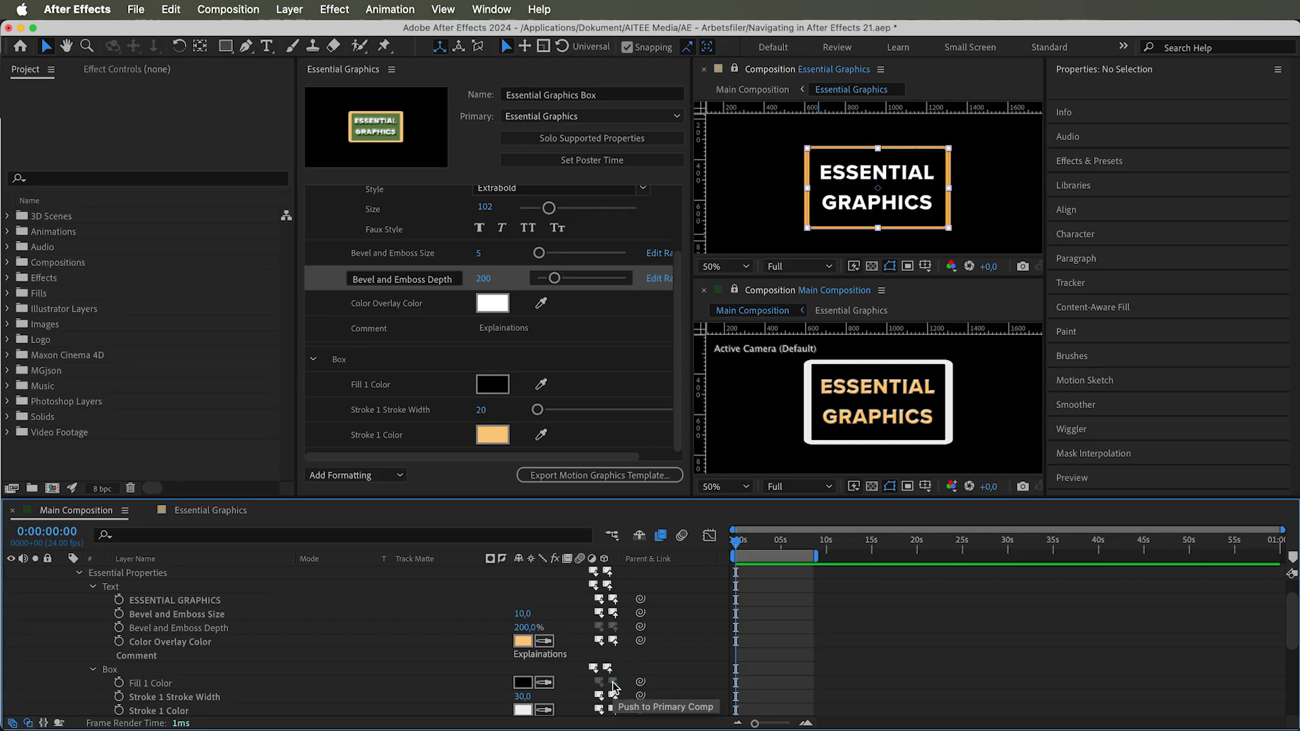
key("super+z")
left_click(614, 643)
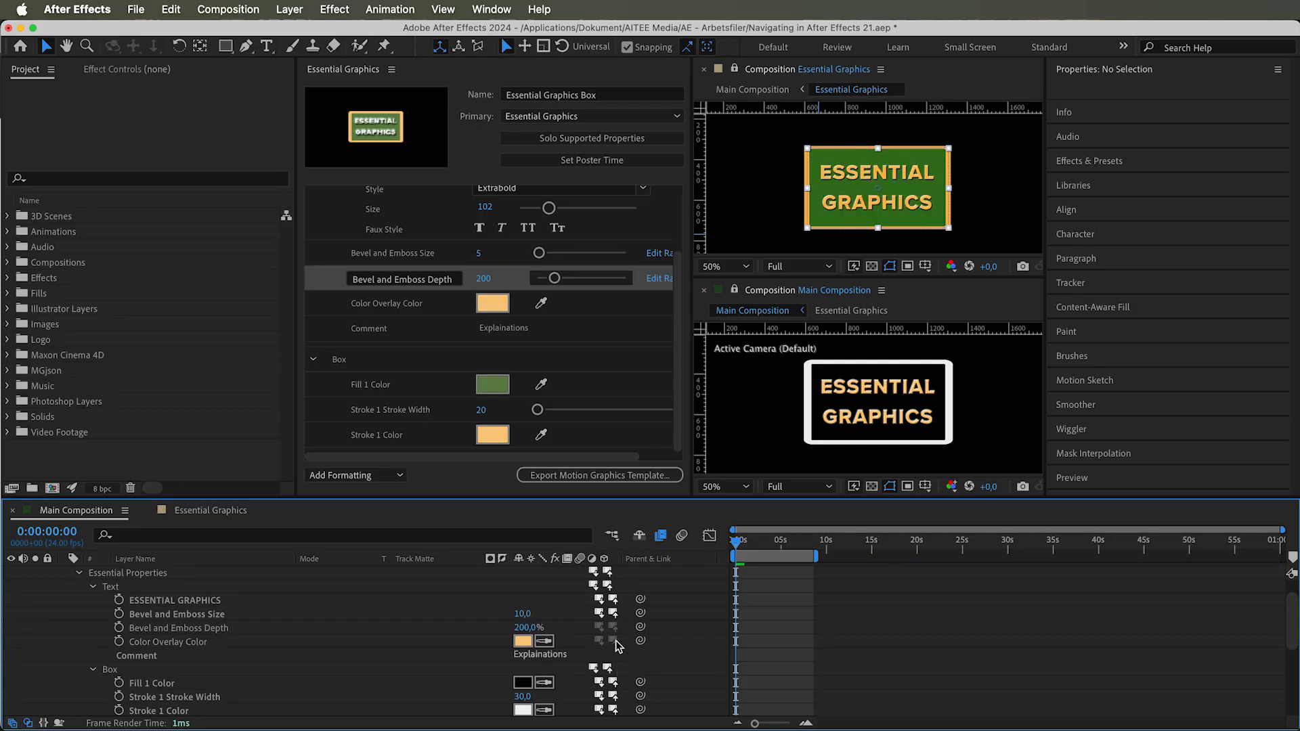
key("super+z")
Try pushing the source text, the whole Text group and all essential properties to the primary composition, undoing the pushes
left_click(614, 600)
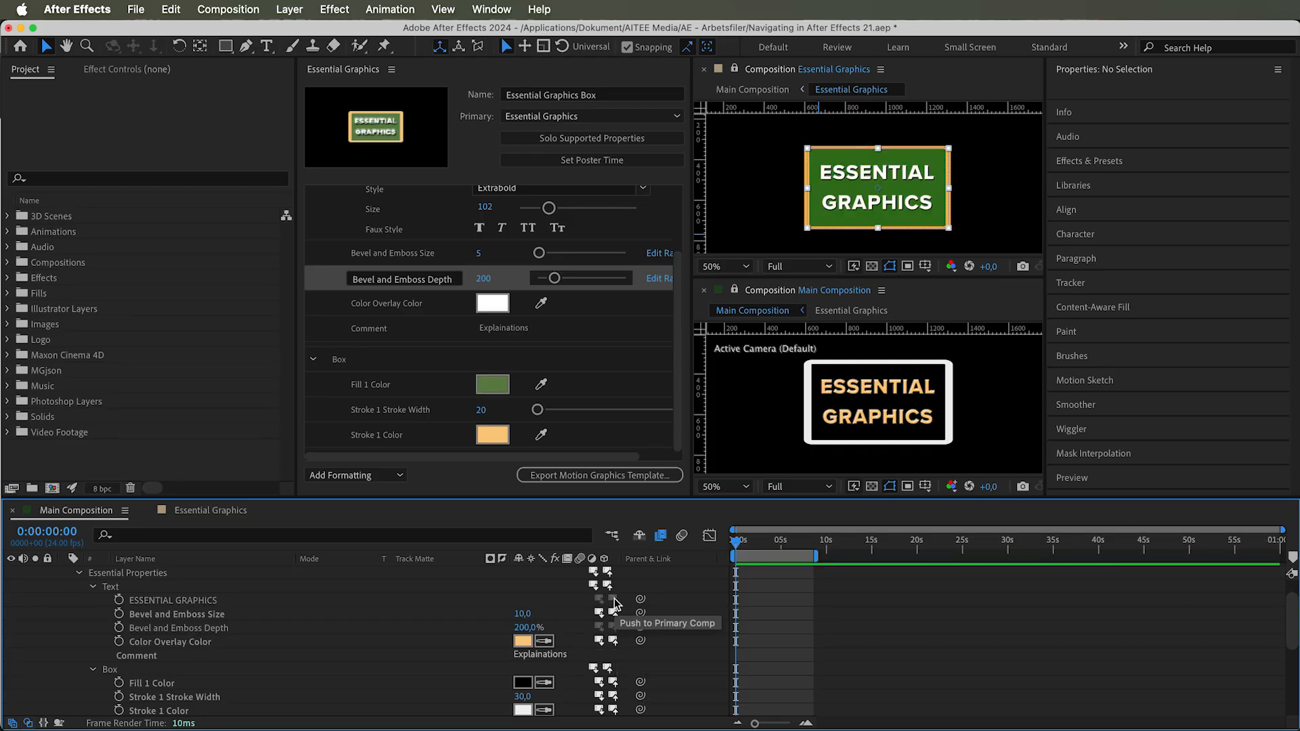
left_click(606, 585)
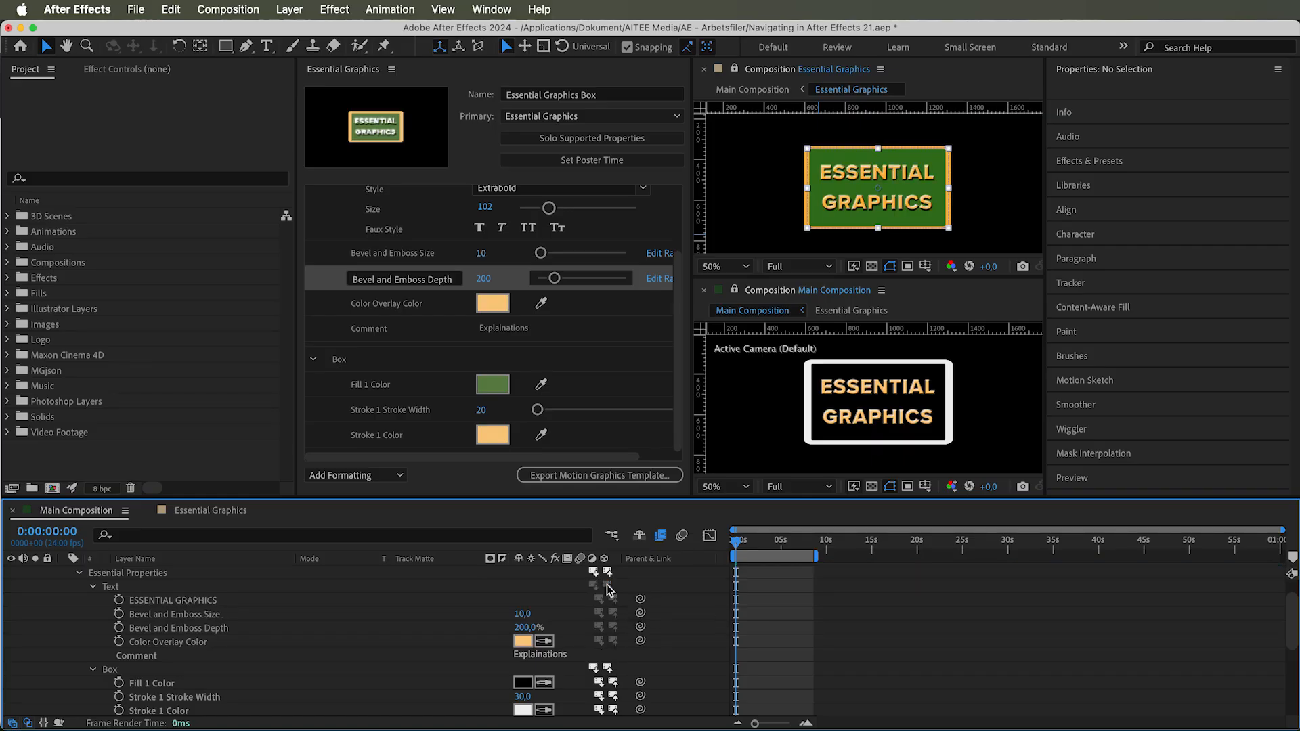
key("super+z")
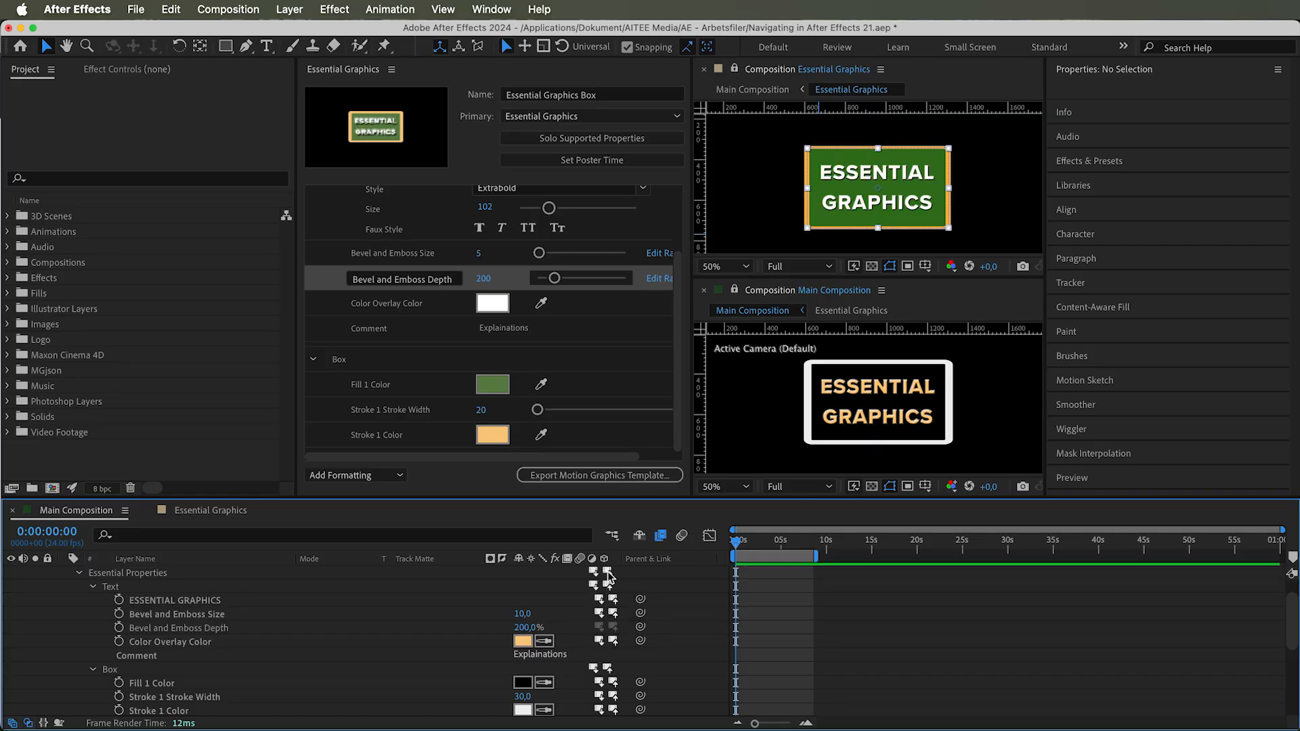
left_click(608, 573)
key("super+z")
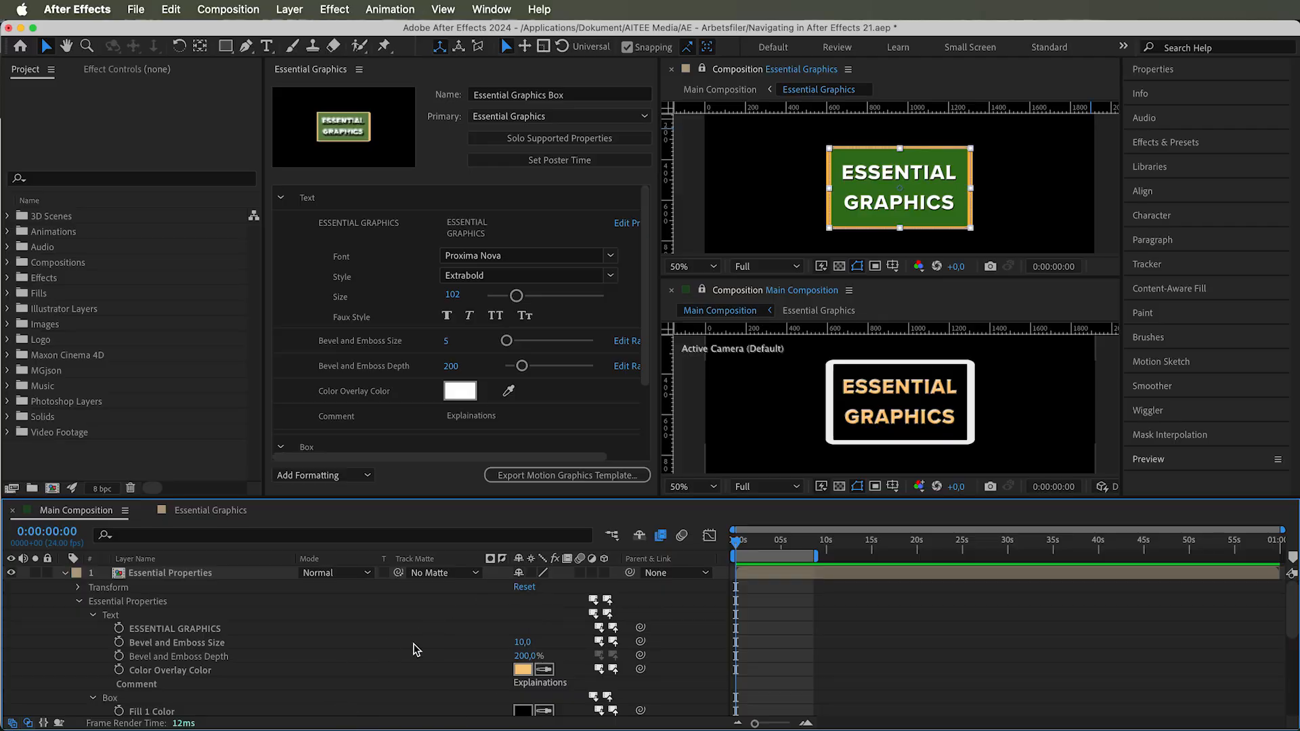
Pull all of the nested layer's essential properties from the primary composition and duplicate the layer
left_click(594, 600)
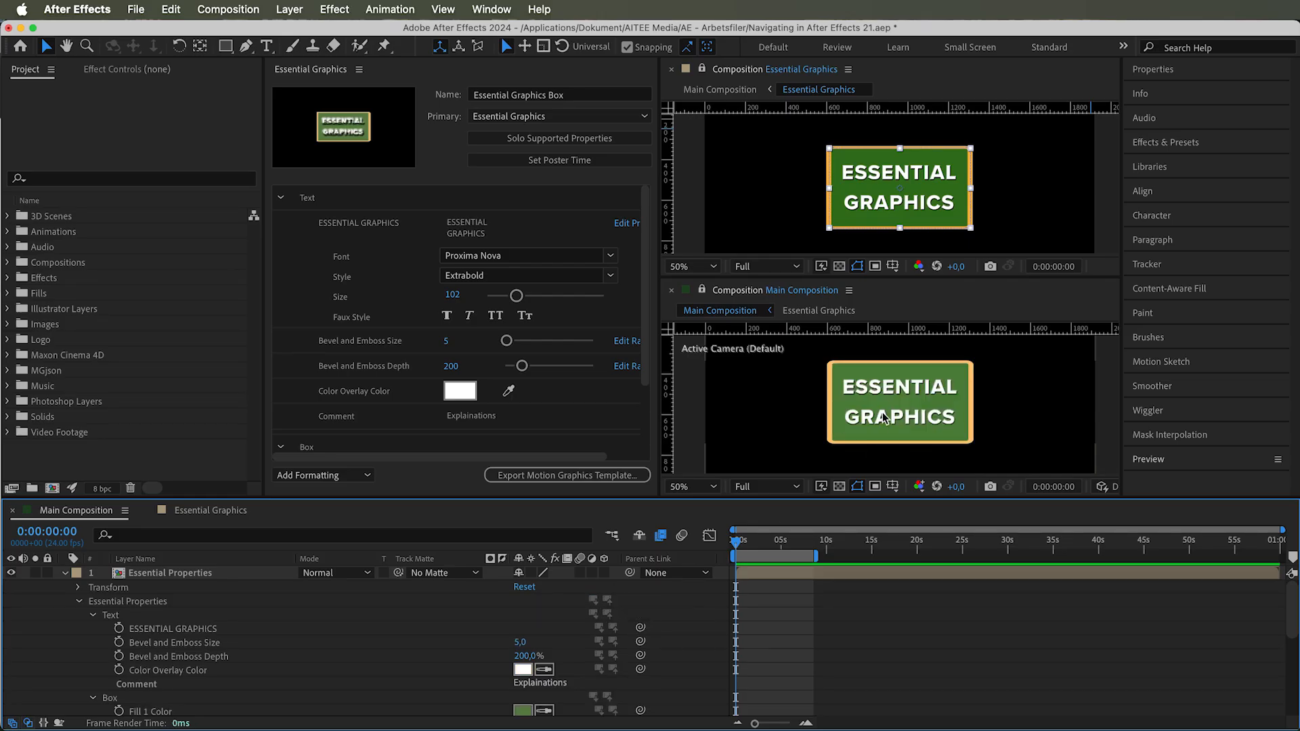
left_click(202, 573)
key("super+d")
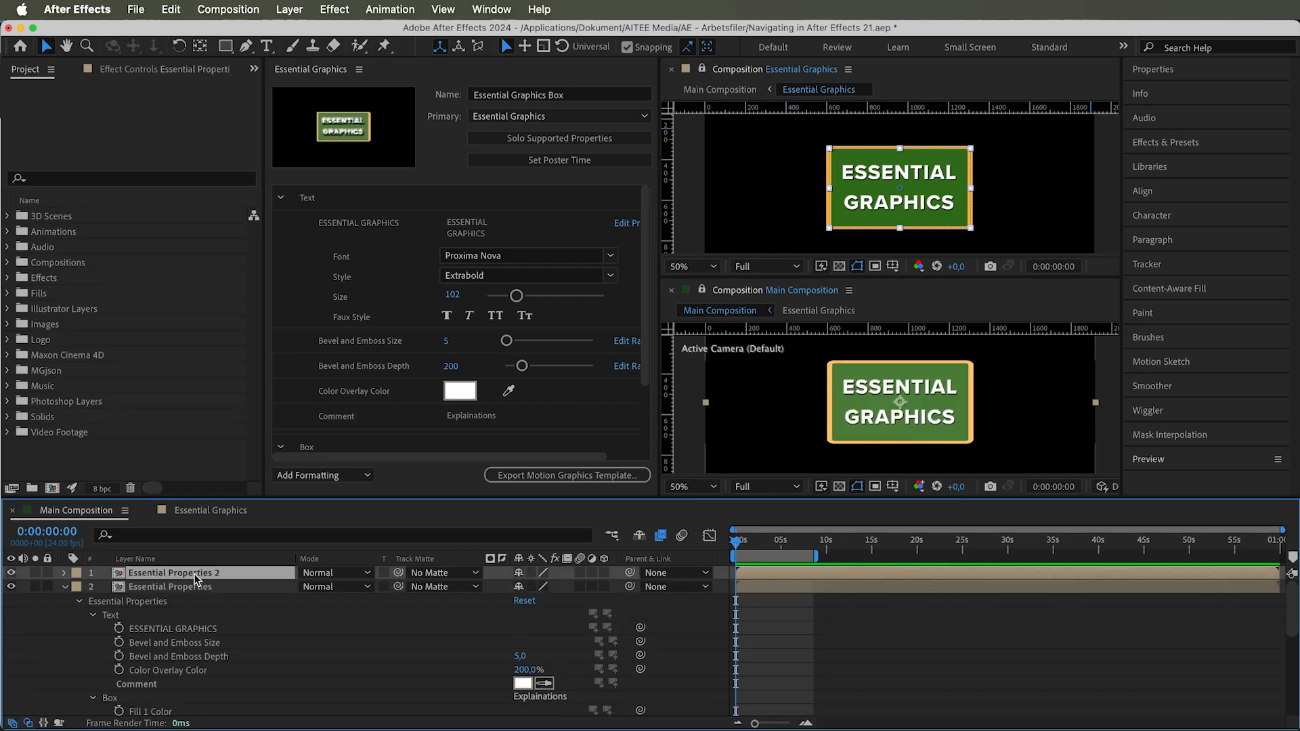
Recolor the original nested layer with a sampled orange Color Overlay and black Fill 1 Color, and move its box to the left of the duplicate
left_click(543, 683)
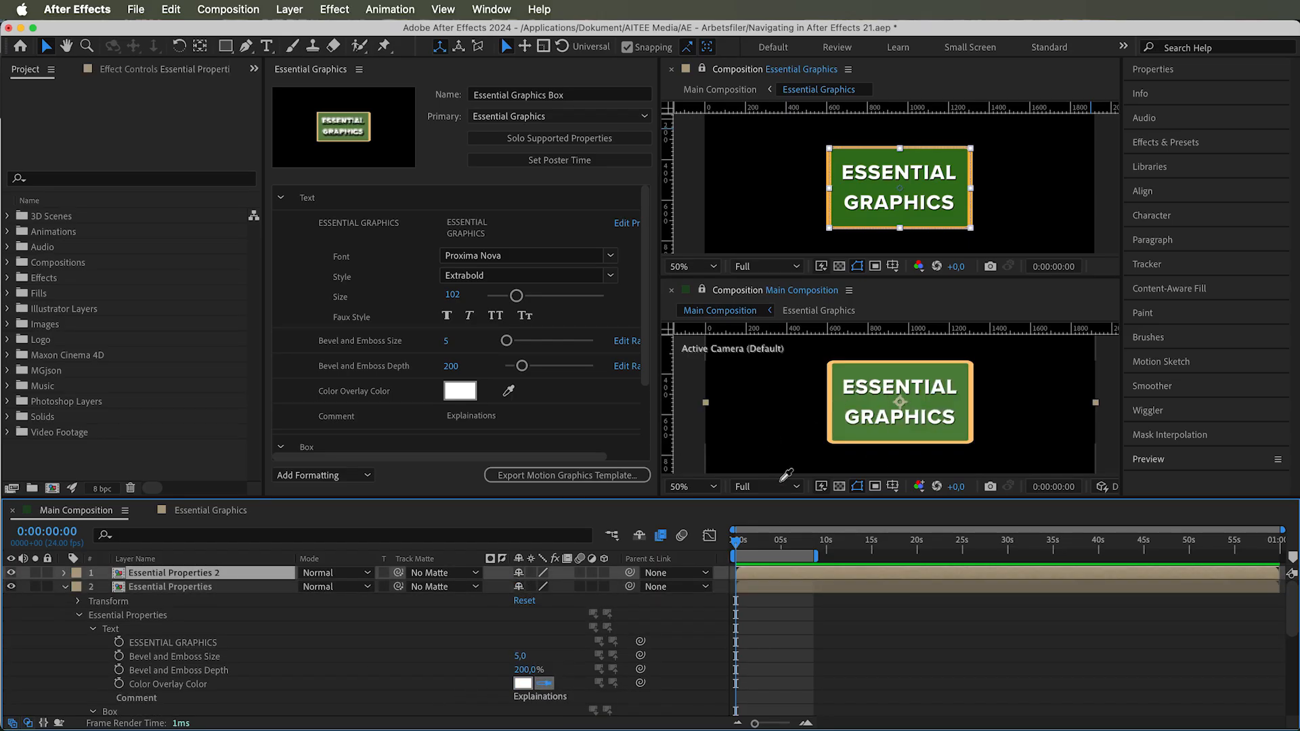
left_click(830, 399)
scroll(460, 642, "down", 2)
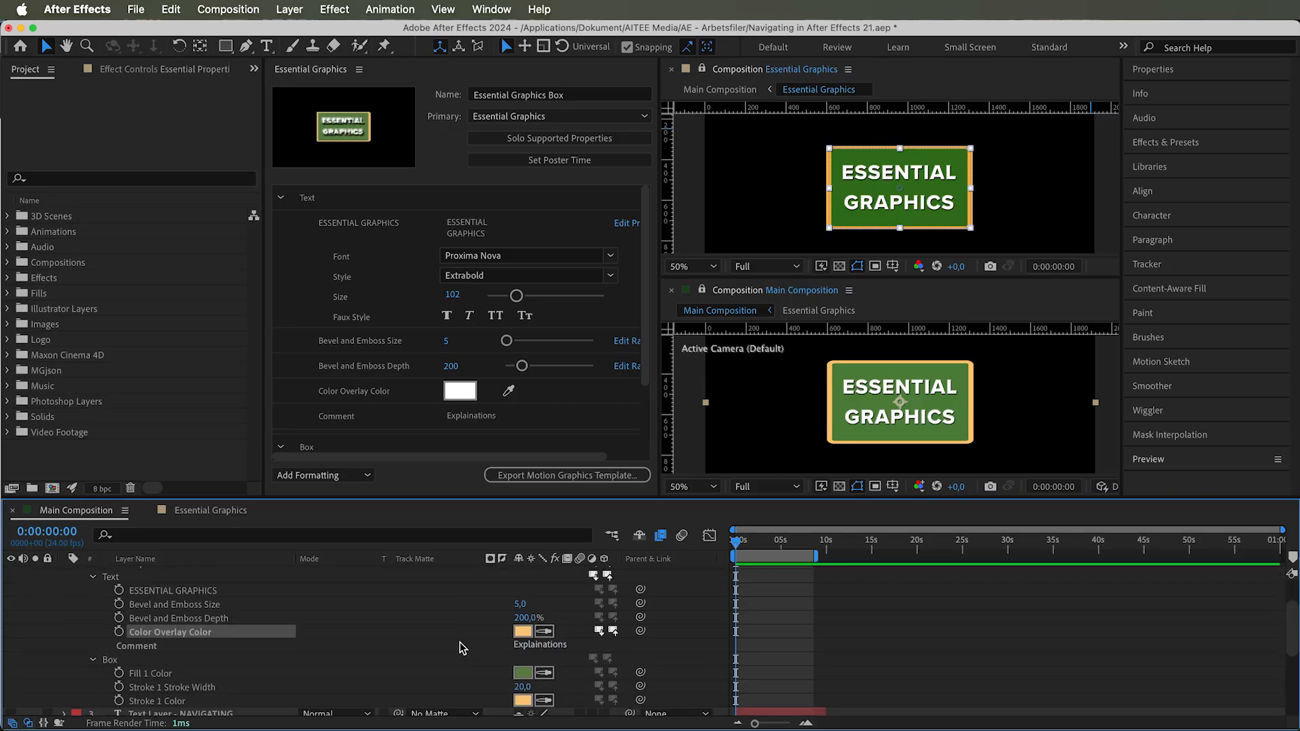
left_click(544, 666)
left_click(767, 435)
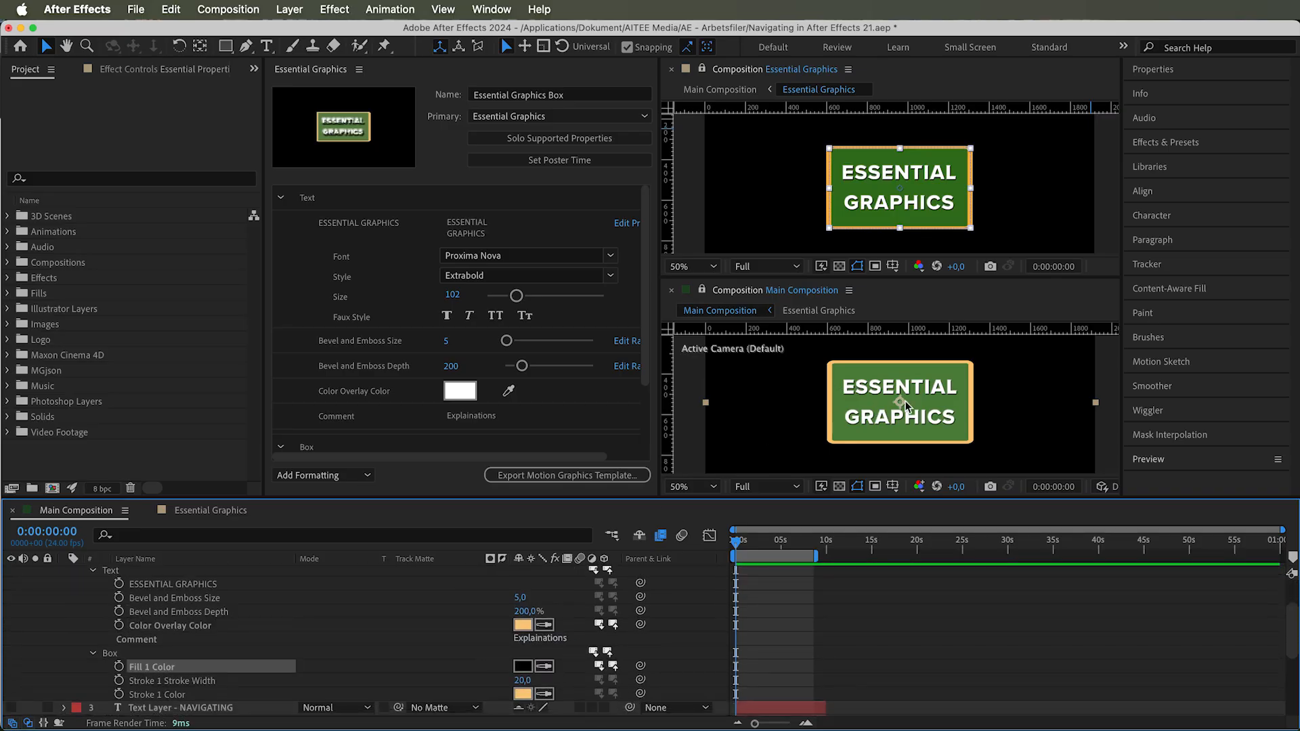
left_click_drag(920, 401, 813, 409)
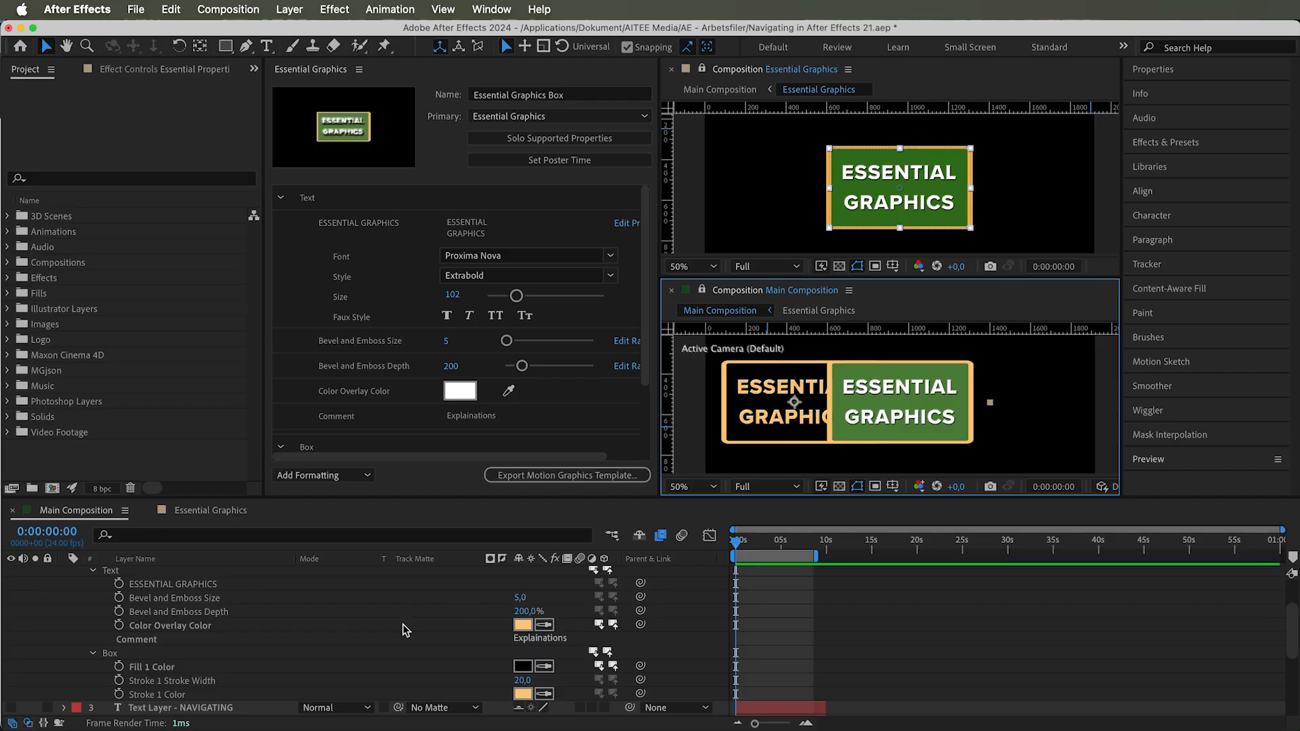
Move the duplicated box to the right of the original in Main Composition, at about position 1480, 540
scroll(401, 624, "up", 3)
left_click(247, 574)
left_click_drag(894, 402, 999, 403)
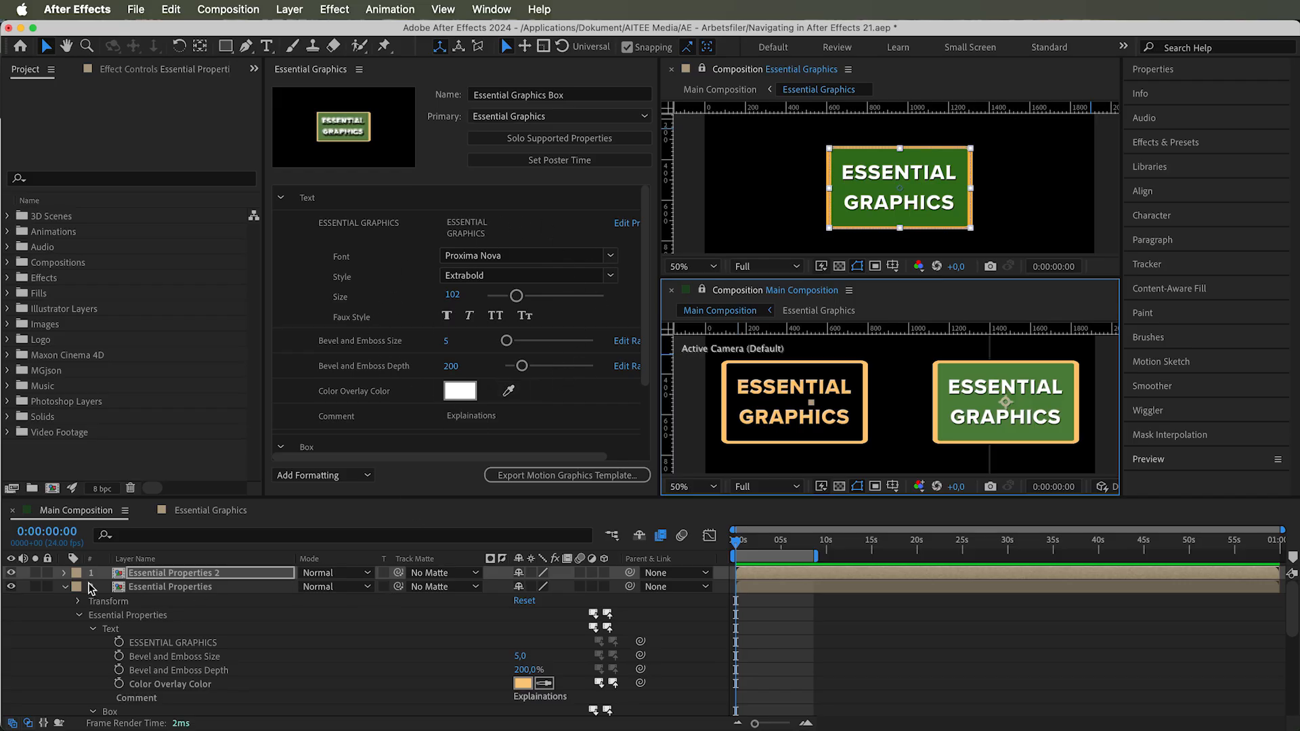
Try a Bevel and Emboss Size of 20 in the duplicate layer's Text essential properties
left_click(66, 573)
left_click(78, 601)
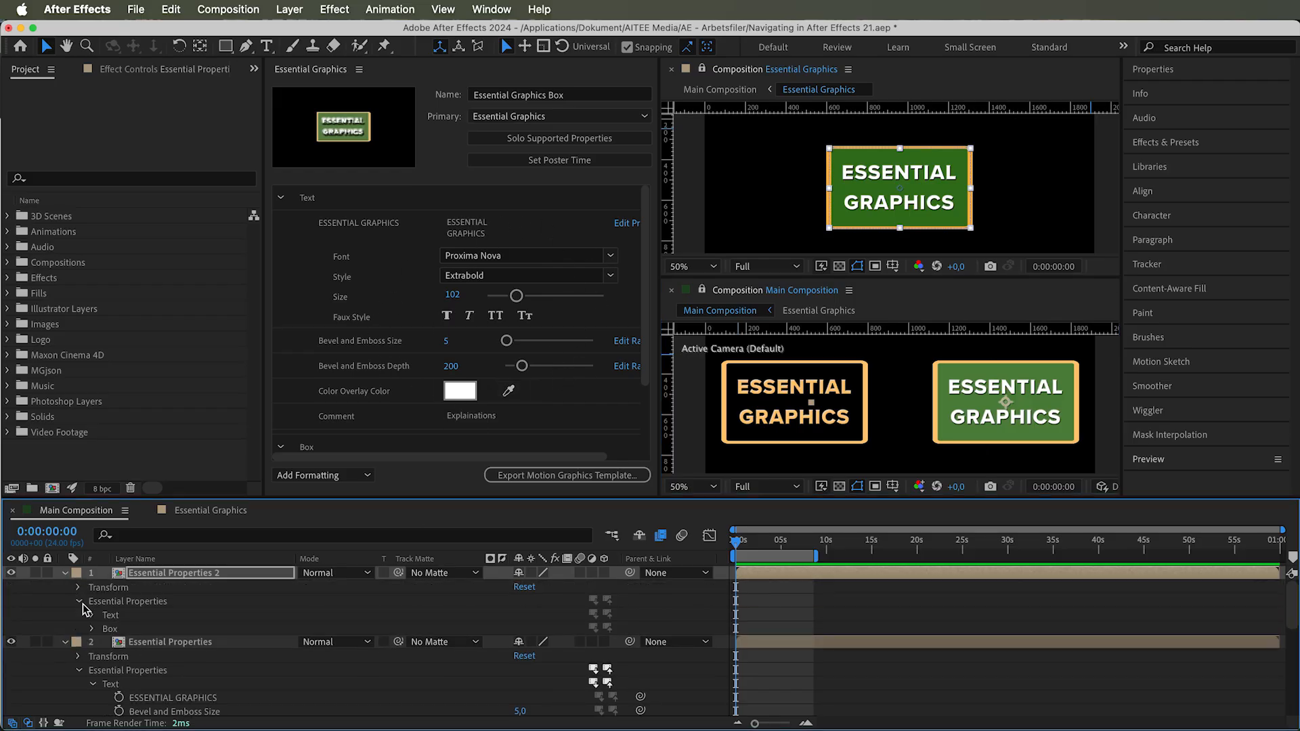
left_click(91, 615)
left_click_drag(521, 641, 535, 643)
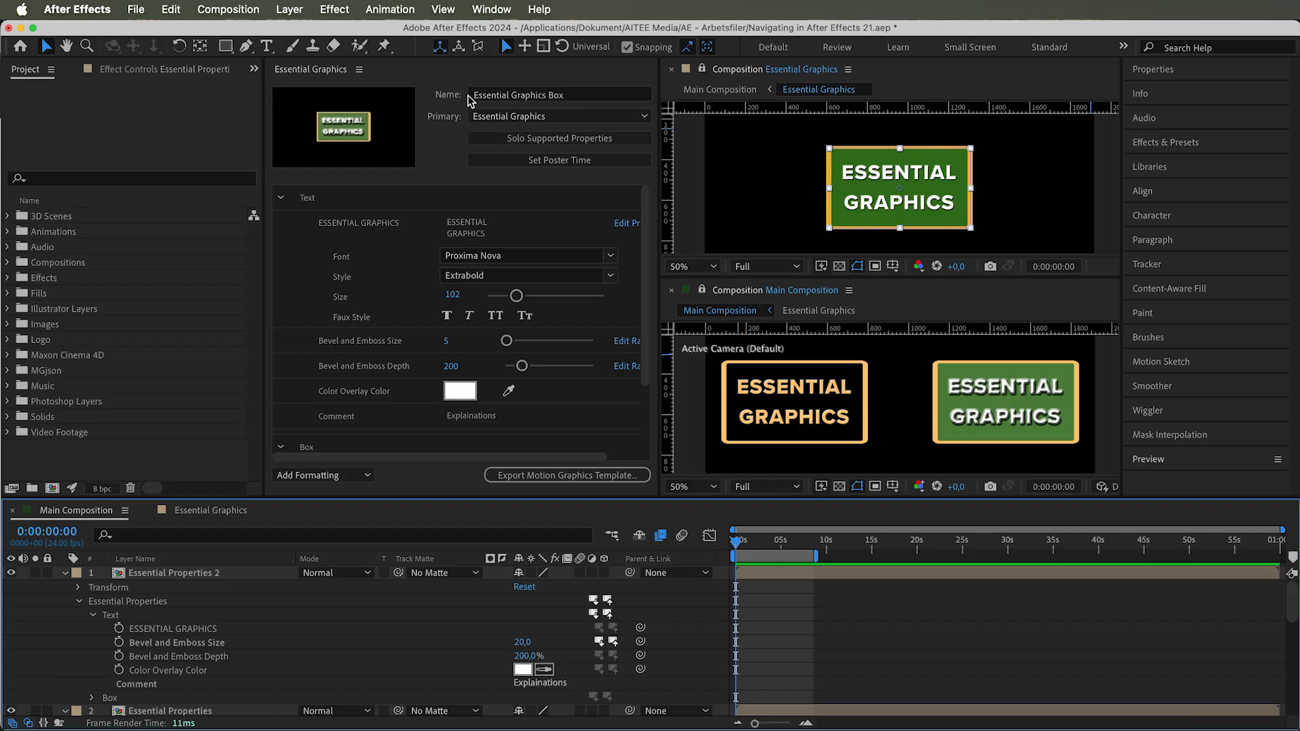
Rename the Essential Graphics template as "Naming"
left_click(572, 100)
type("Naming")
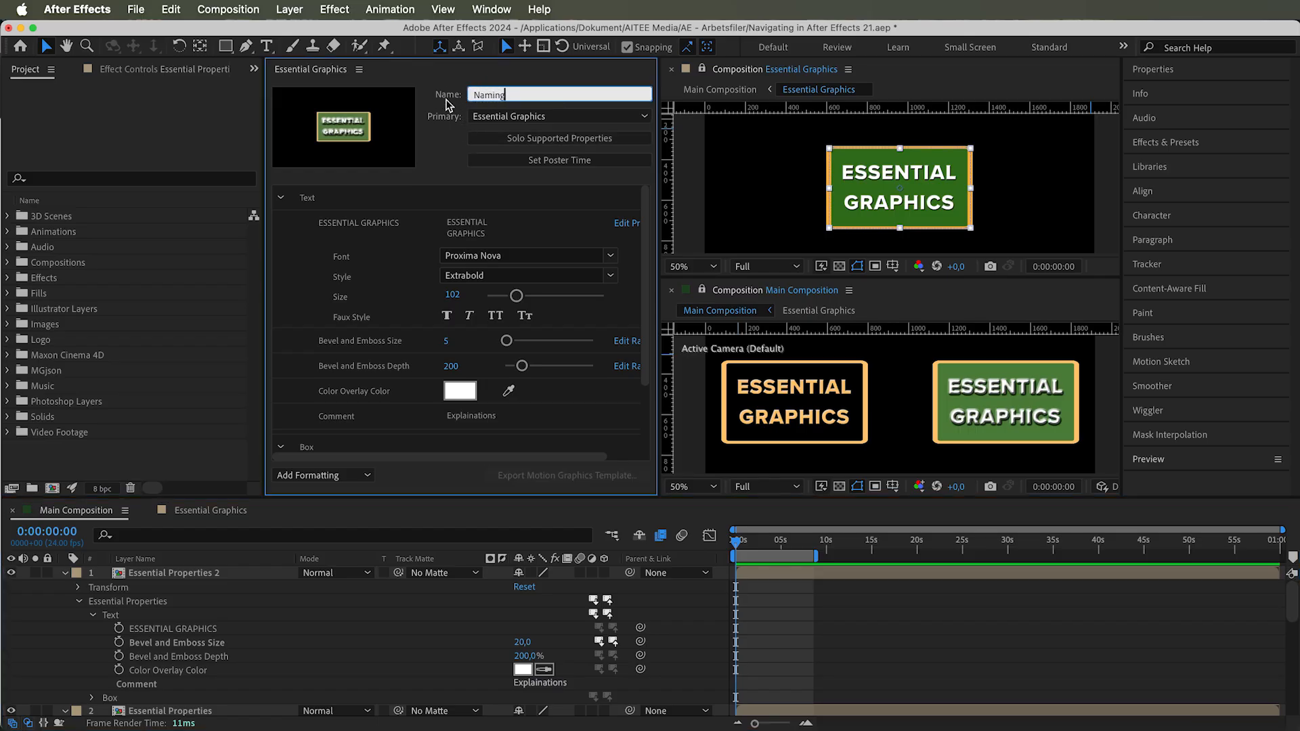
key("Return")
Switch the template's primary composition to Main Composition and back to Essential Graphics
left_click(484, 116)
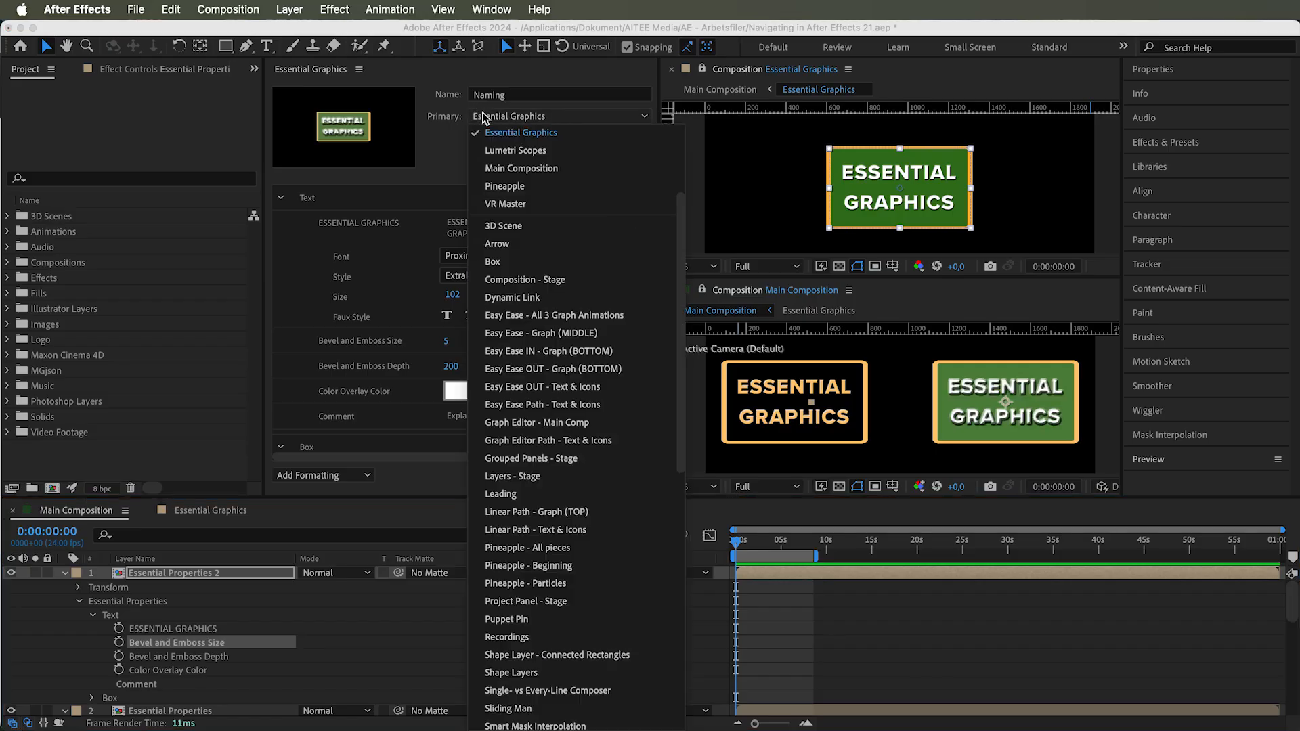
left_click(523, 168)
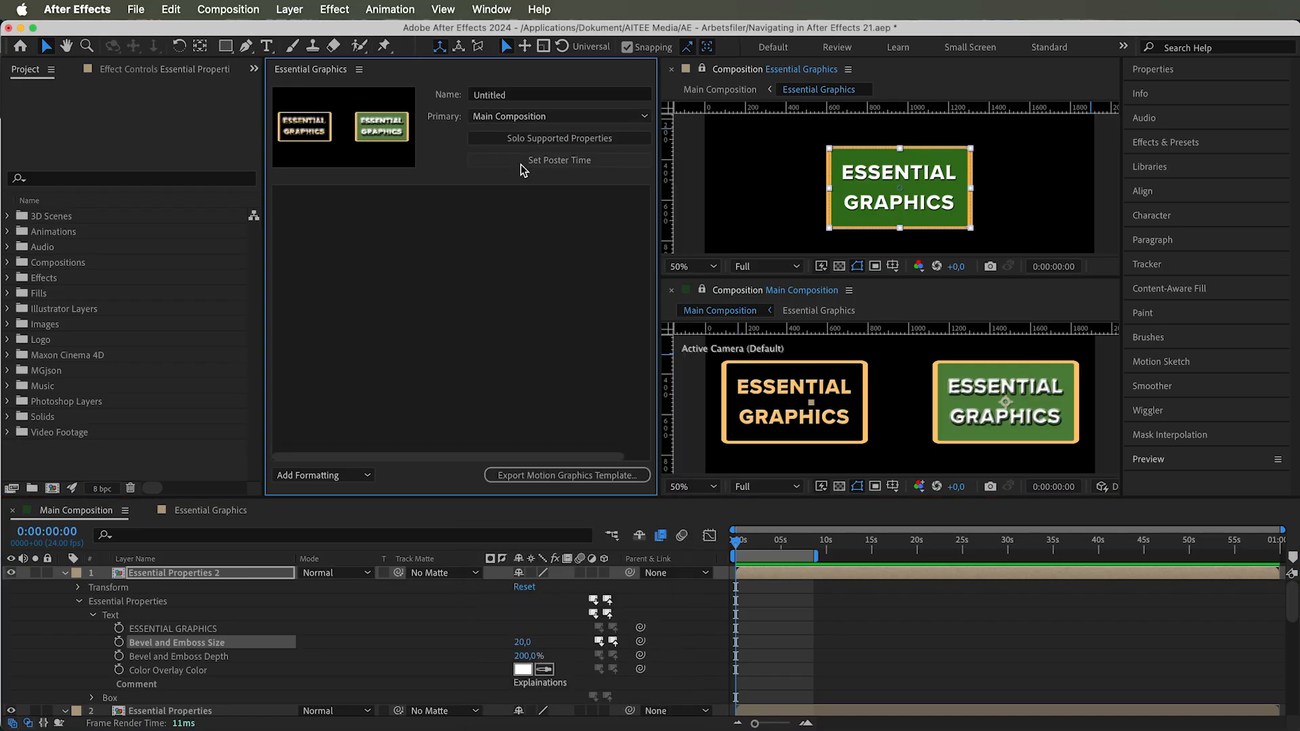
left_click(523, 118)
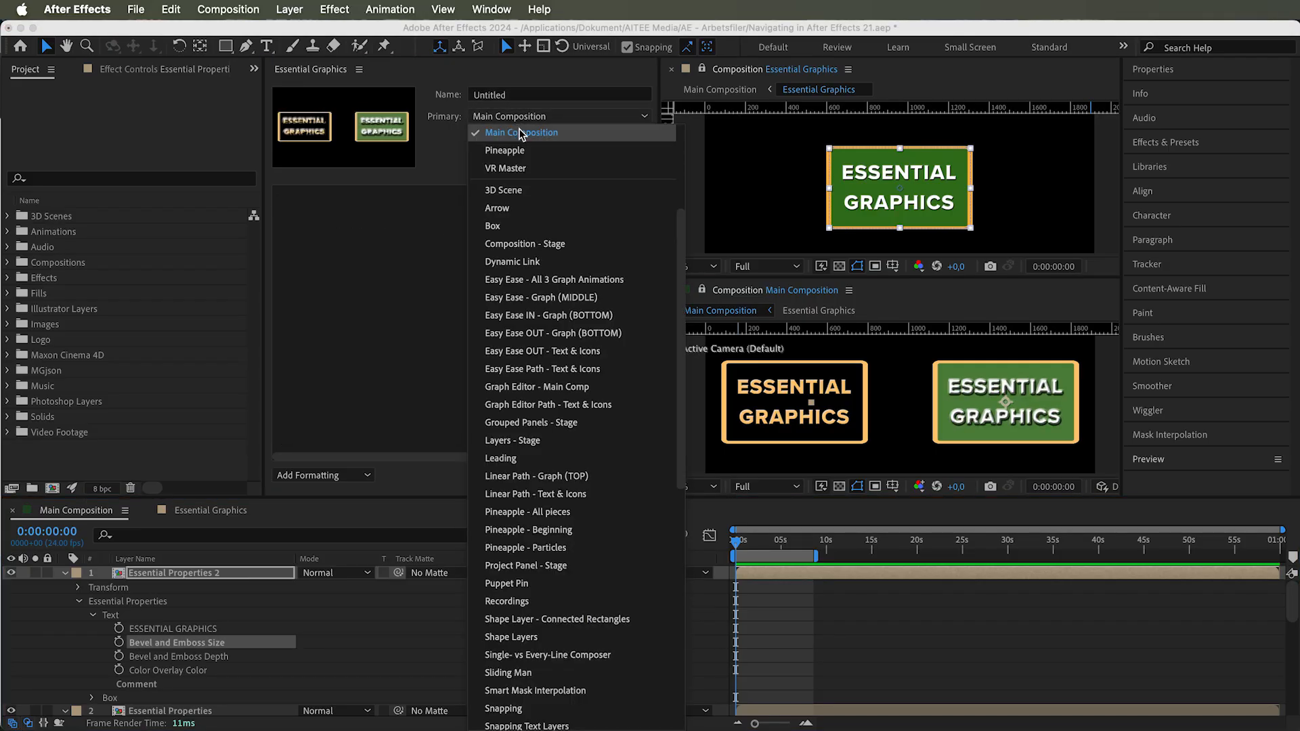
scroll(522, 139, "up", 4)
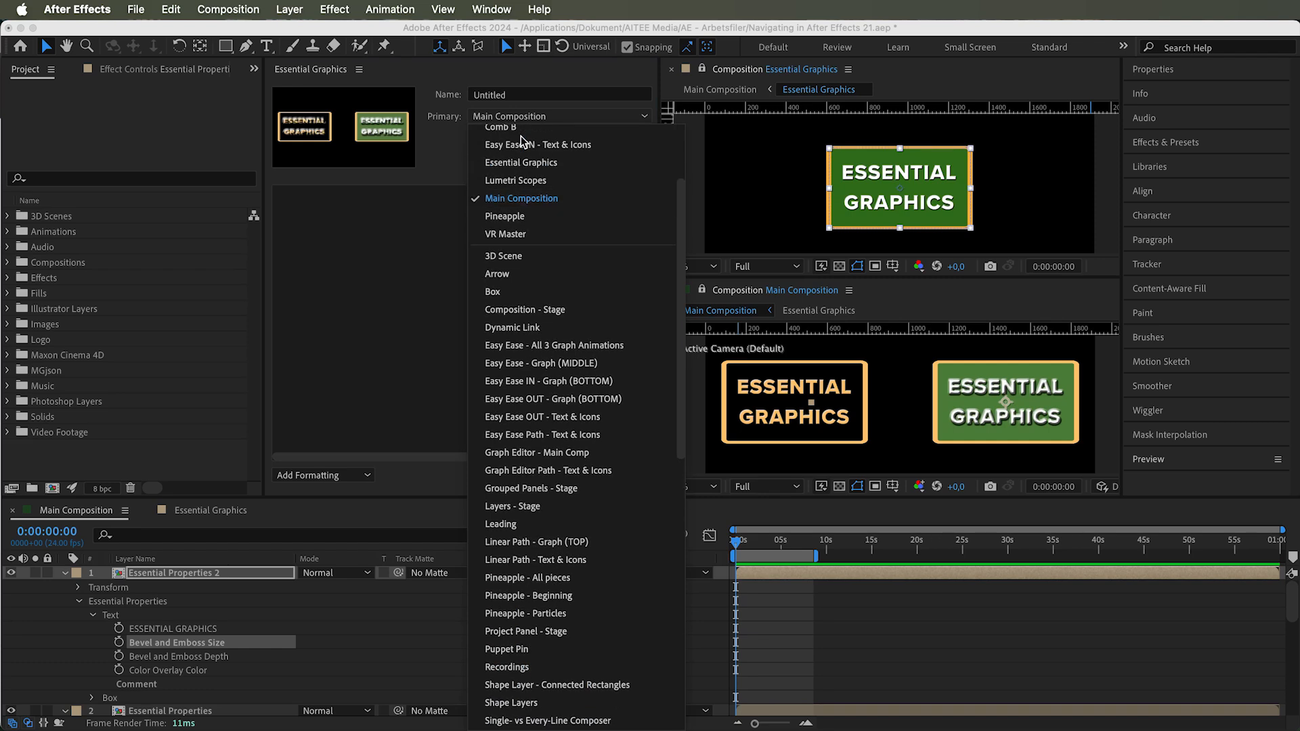
left_click(527, 160)
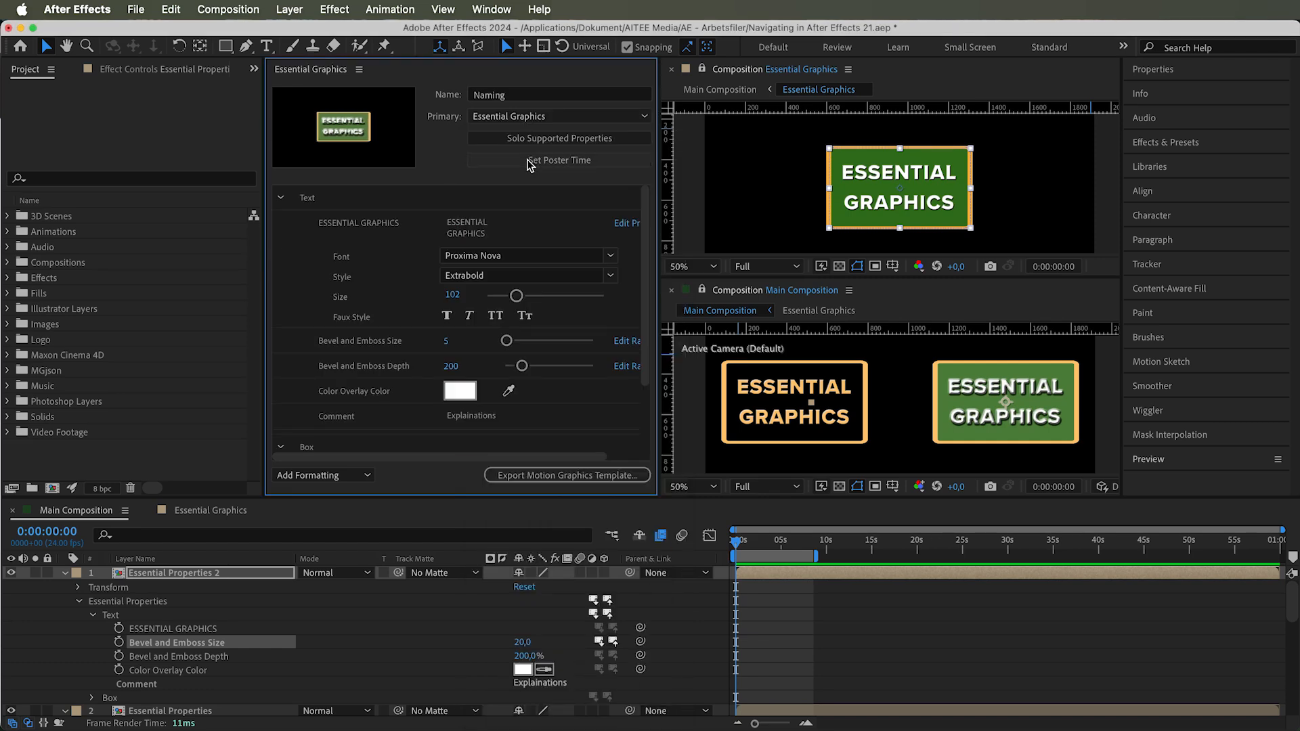
Solo the supported properties in the timeline and examine those listed for the duplicated Essential Properties 2 layer
left_click(557, 139)
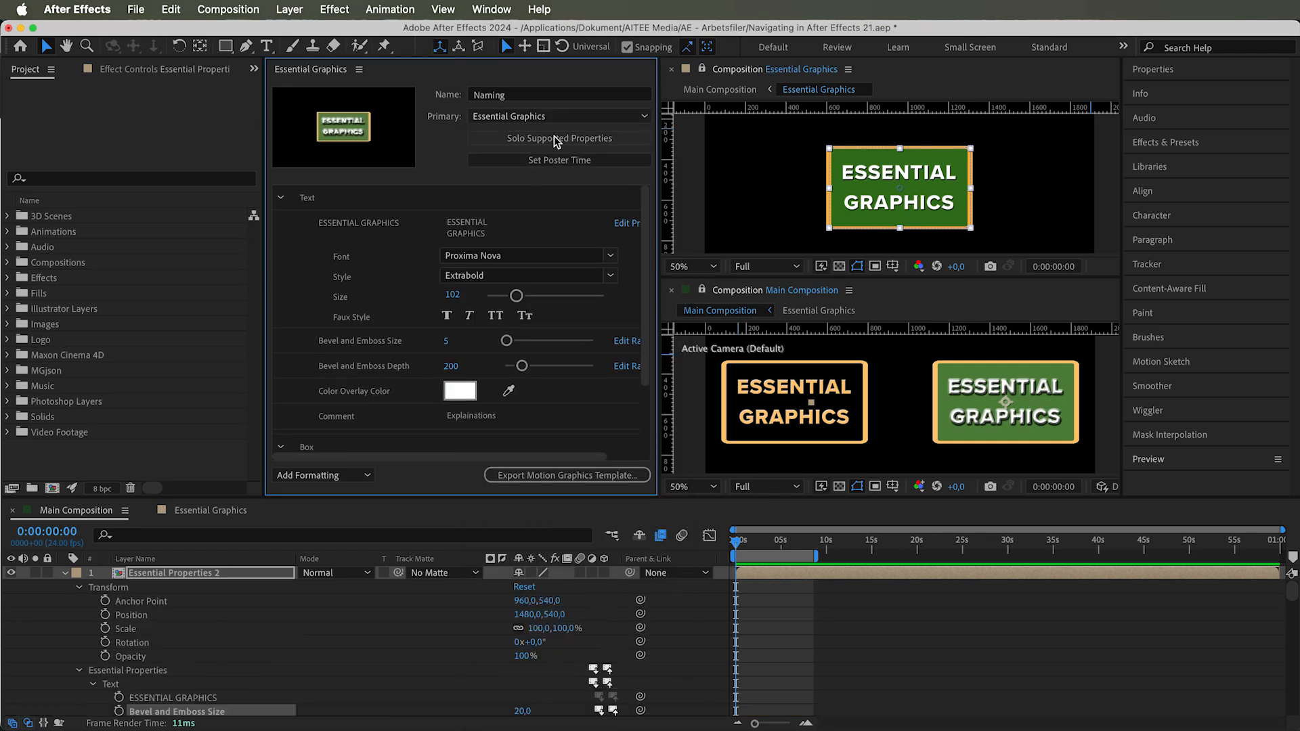
left_click(554, 137)
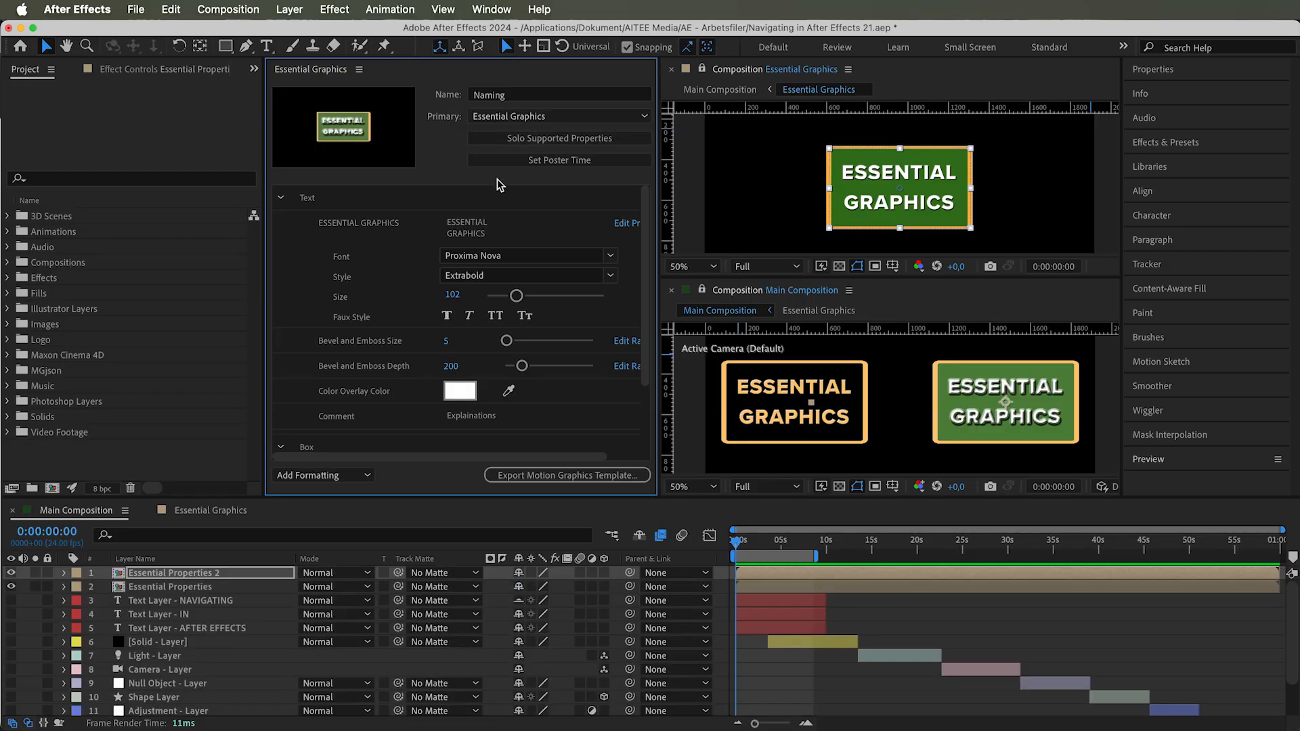
left_click(541, 138)
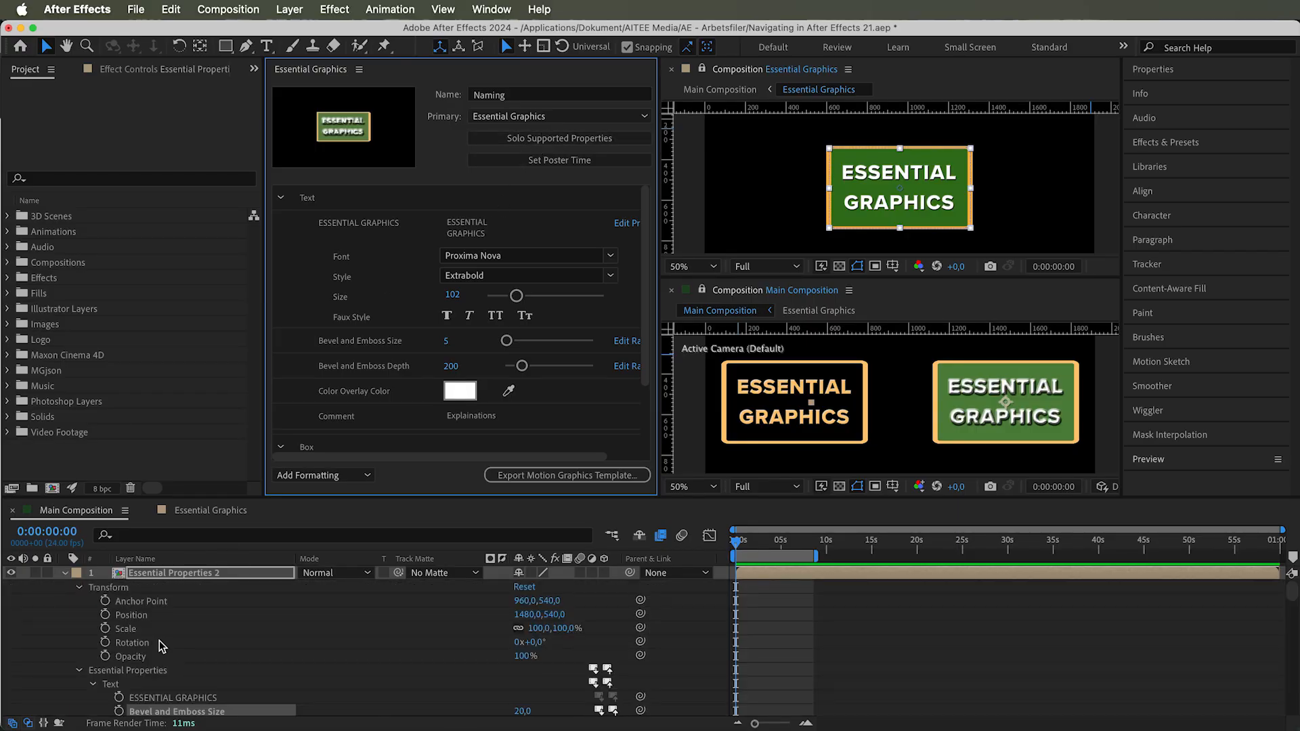
scroll(184, 677, "down", 3)
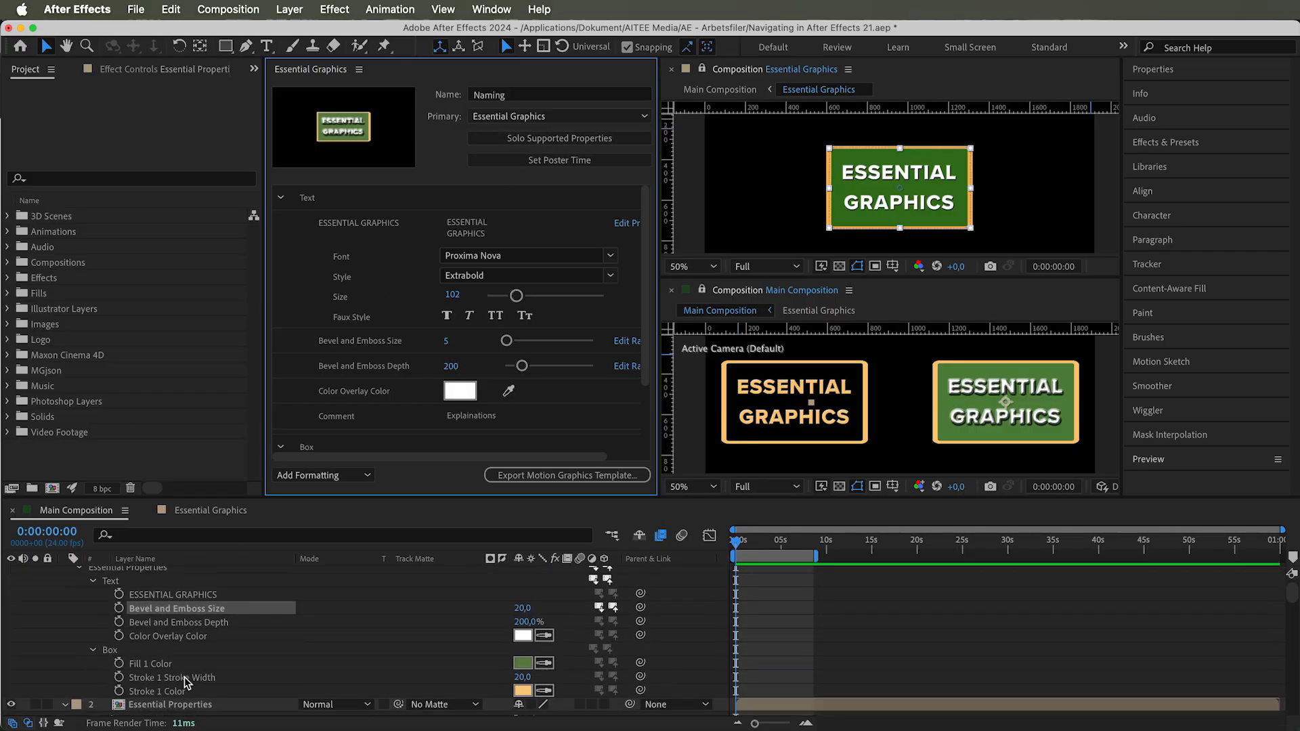
scroll(184, 677, "up", 3)
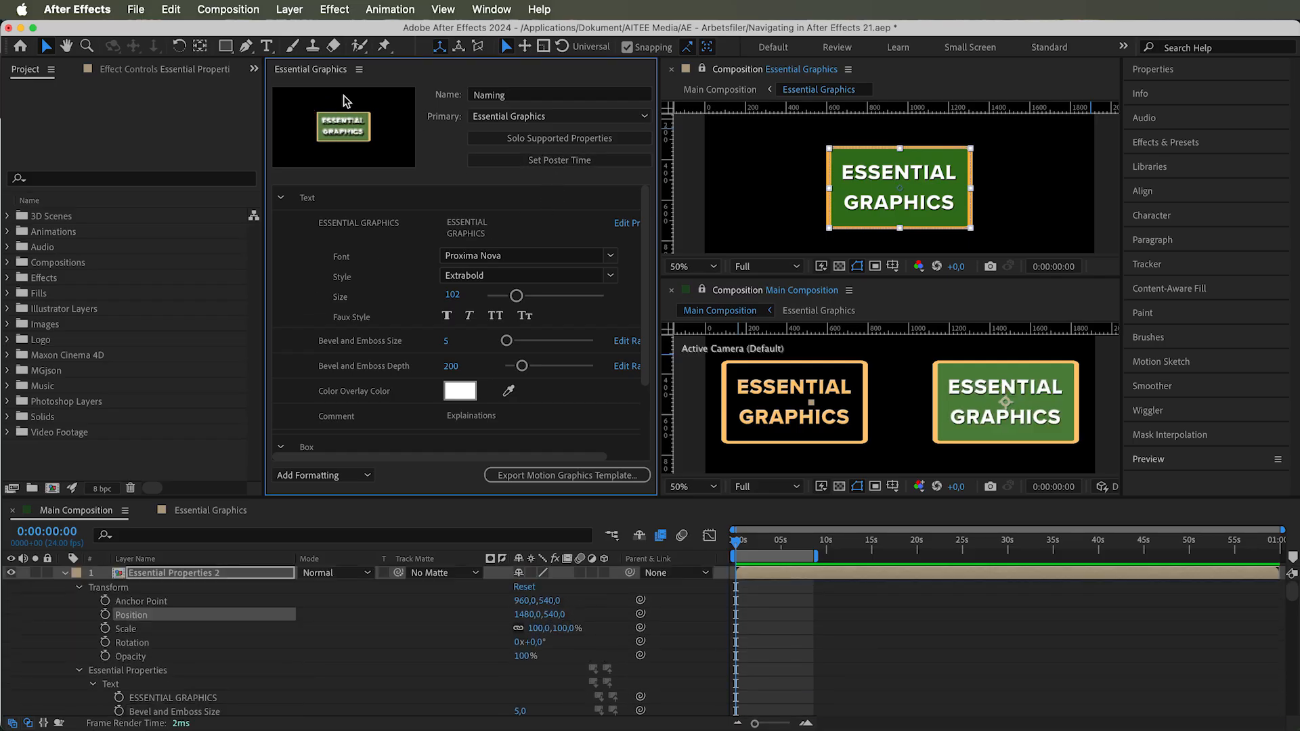
In the Essential Graphics composition, try trimming the text layer's end to about 26 seconds and set the poster time at 0:00:34:14
left_click(200, 511)
left_click(213, 572)
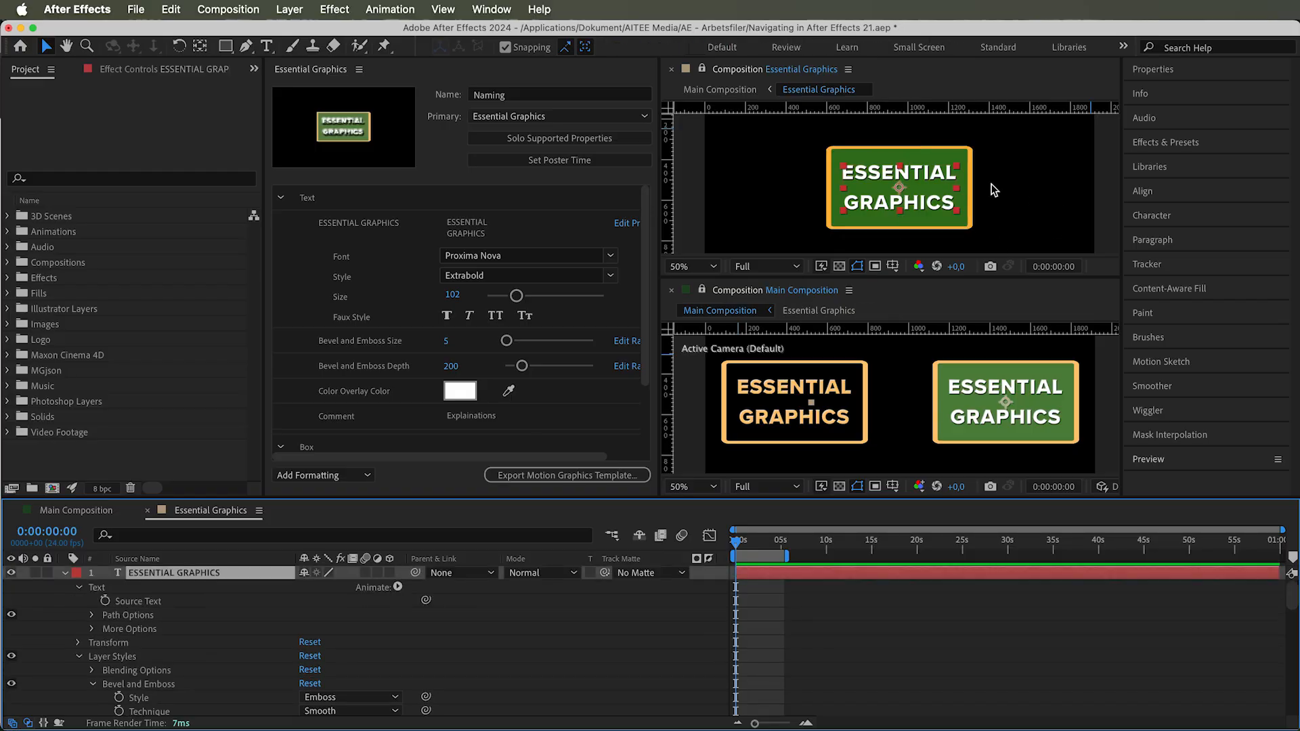
left_click_drag(1276, 573, 973, 574)
left_click(1055, 540)
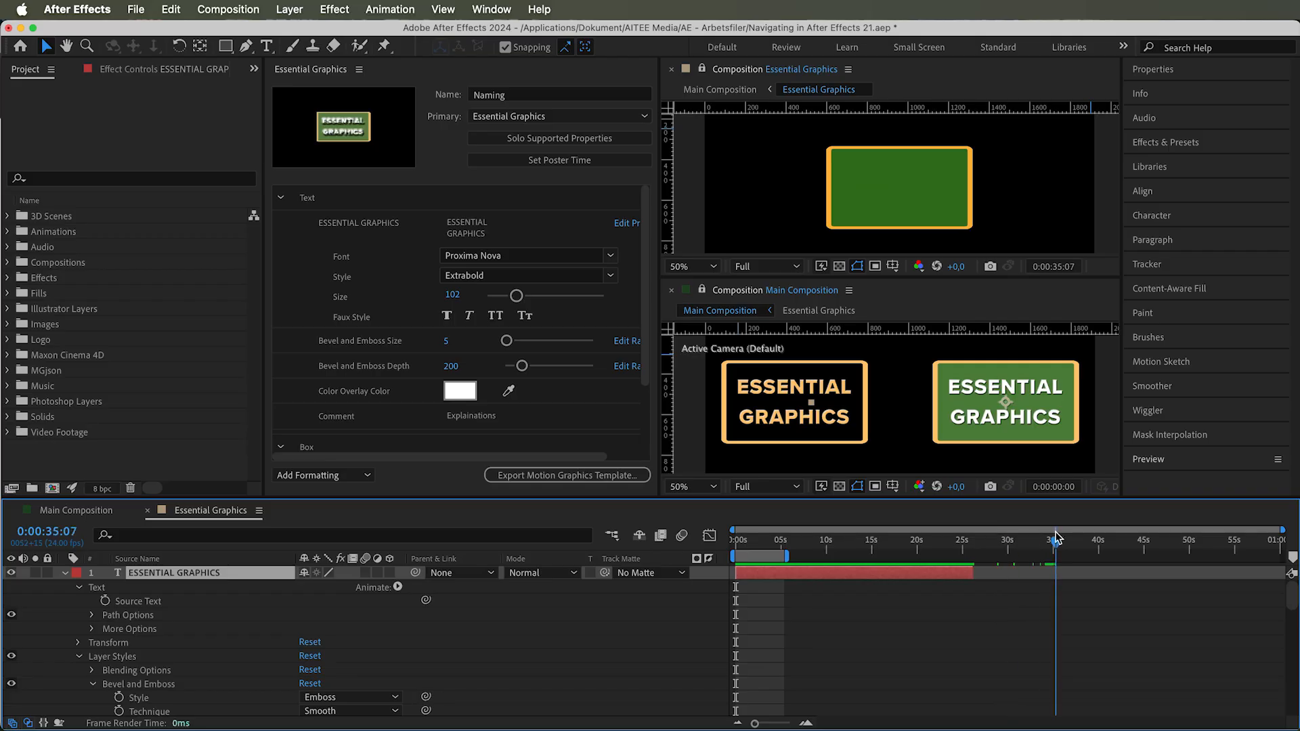
left_click_drag(1055, 538, 1048, 540)
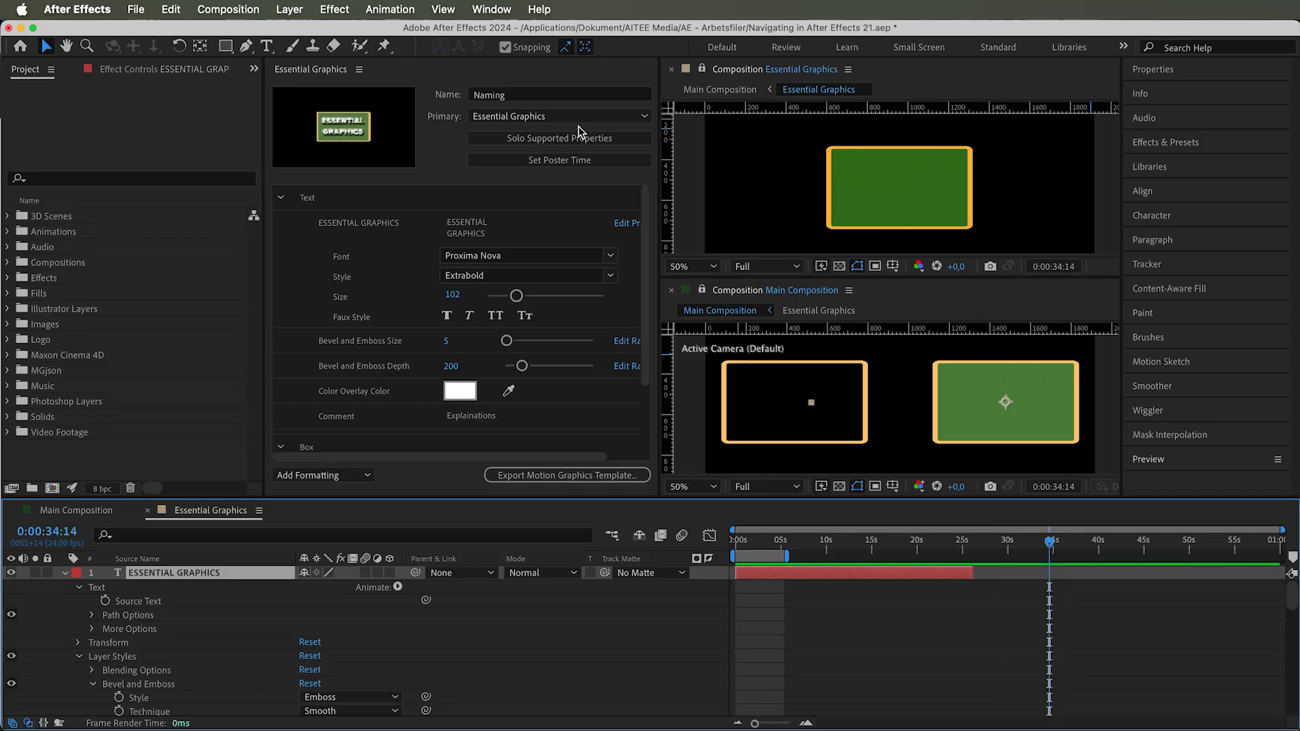
left_click(542, 162)
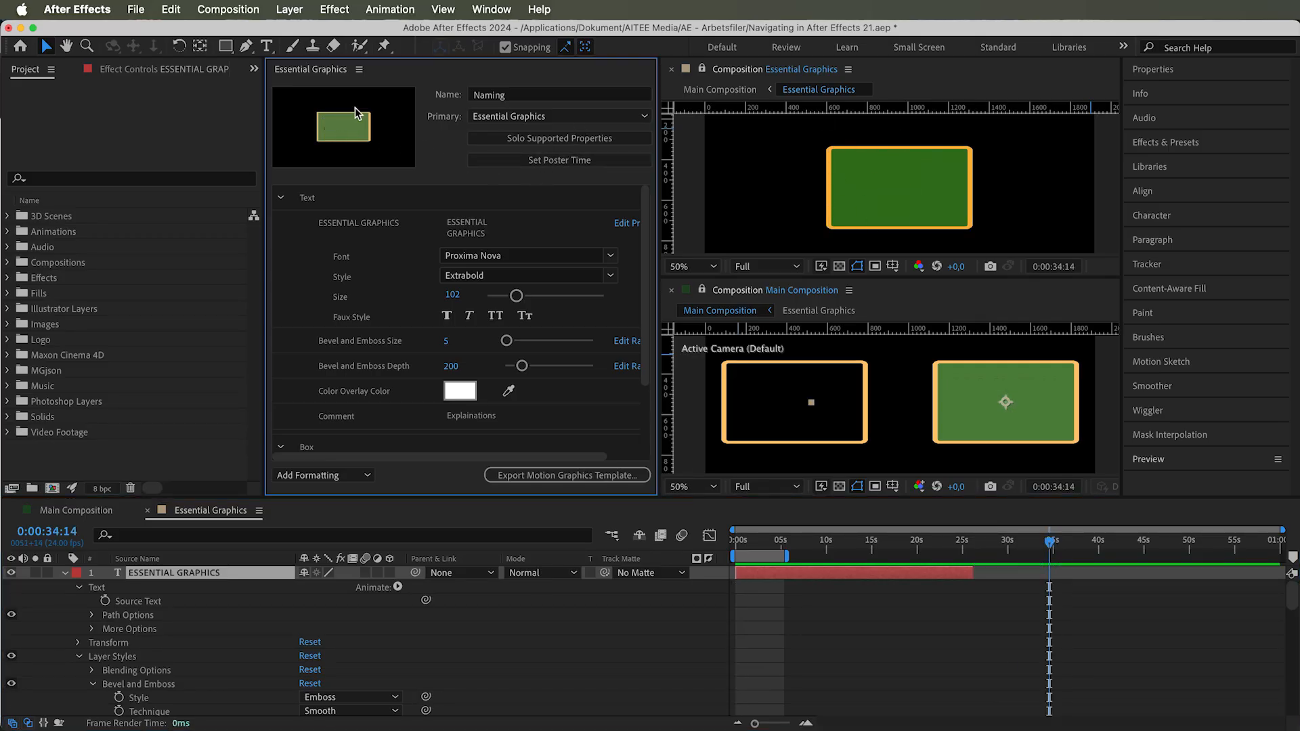
Set the template's poster time to the composition's first frame, 0:00:00:00
key("Home")
left_click(526, 162)
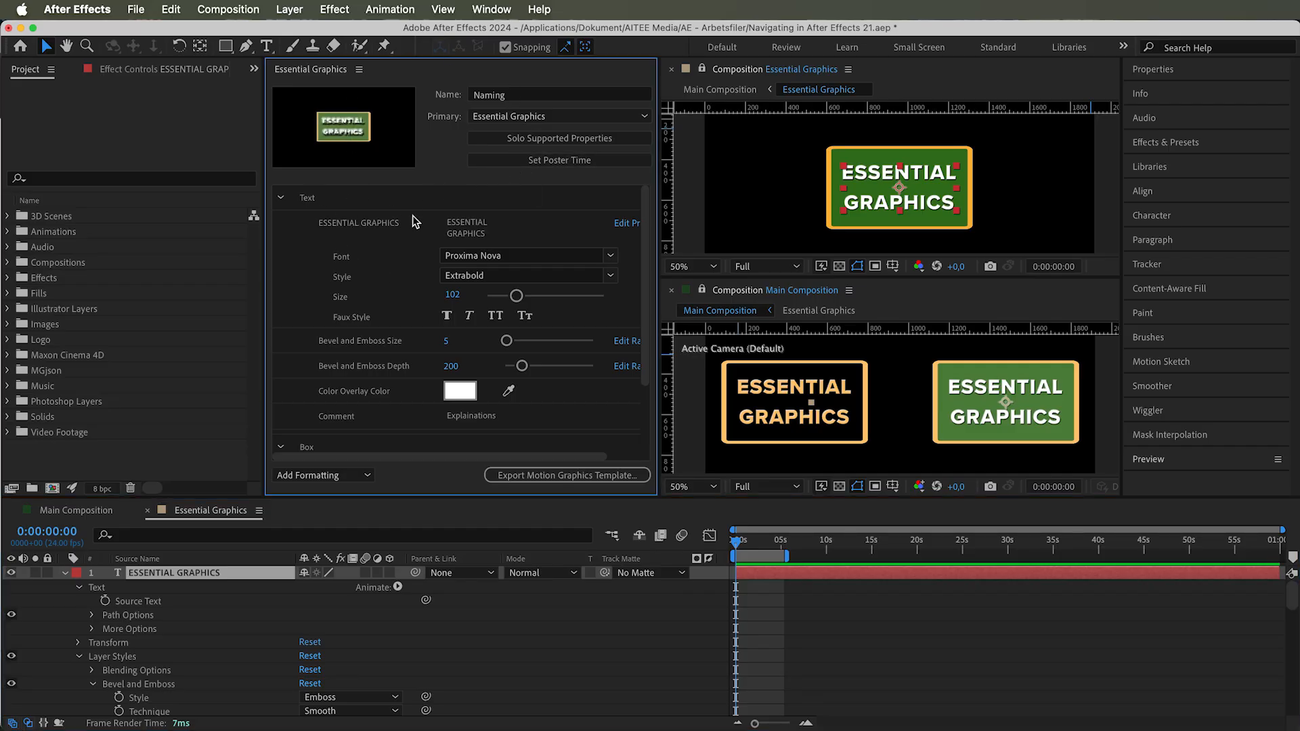
Start a Motion Graphics template export to Local Drive, naming the file "Essential Graphics" in the Animeringar folder
left_click(575, 477)
left_click(757, 406)
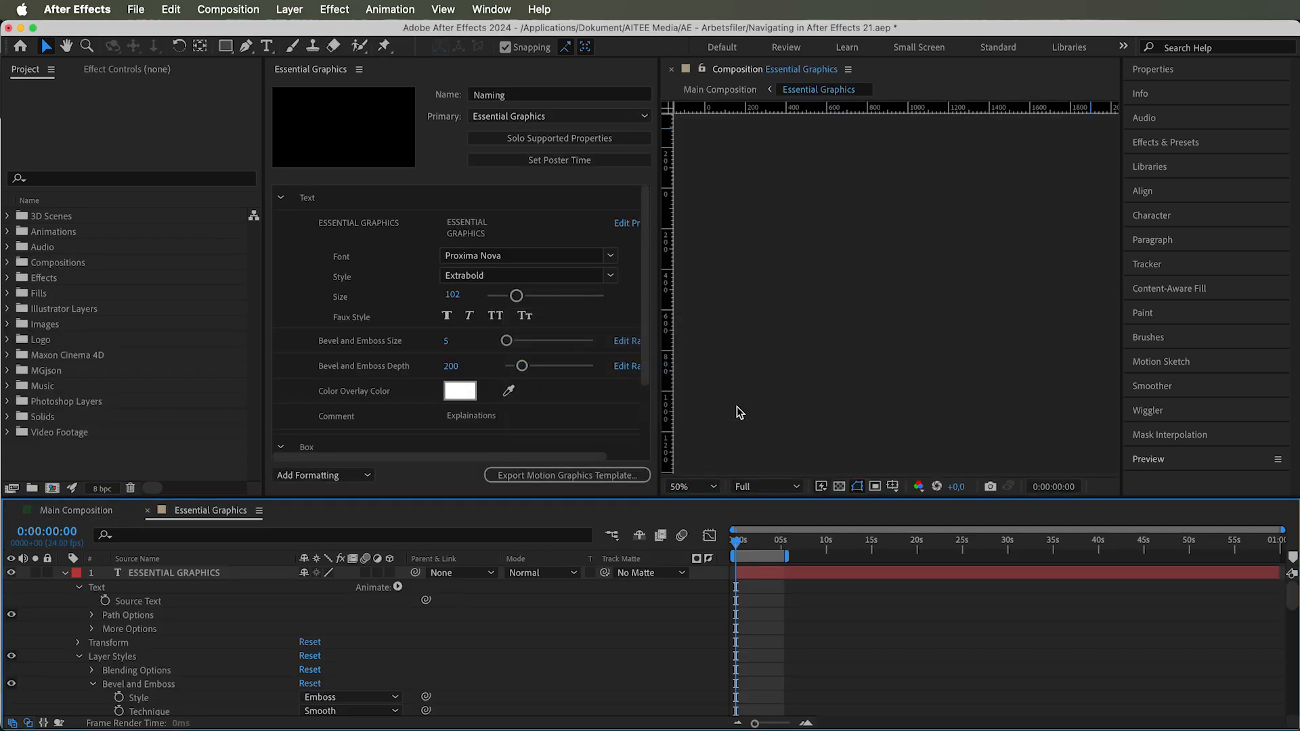
left_click(542, 289)
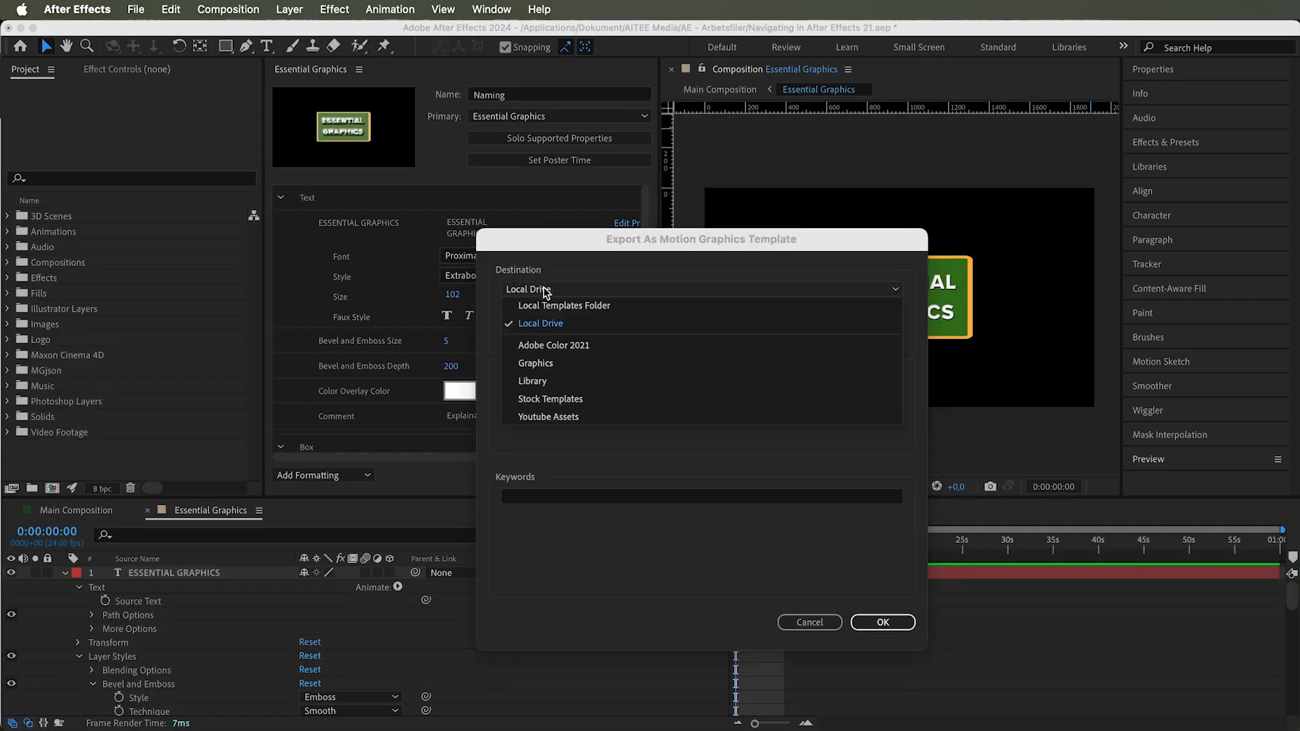
left_click(579, 321)
left_click(867, 312)
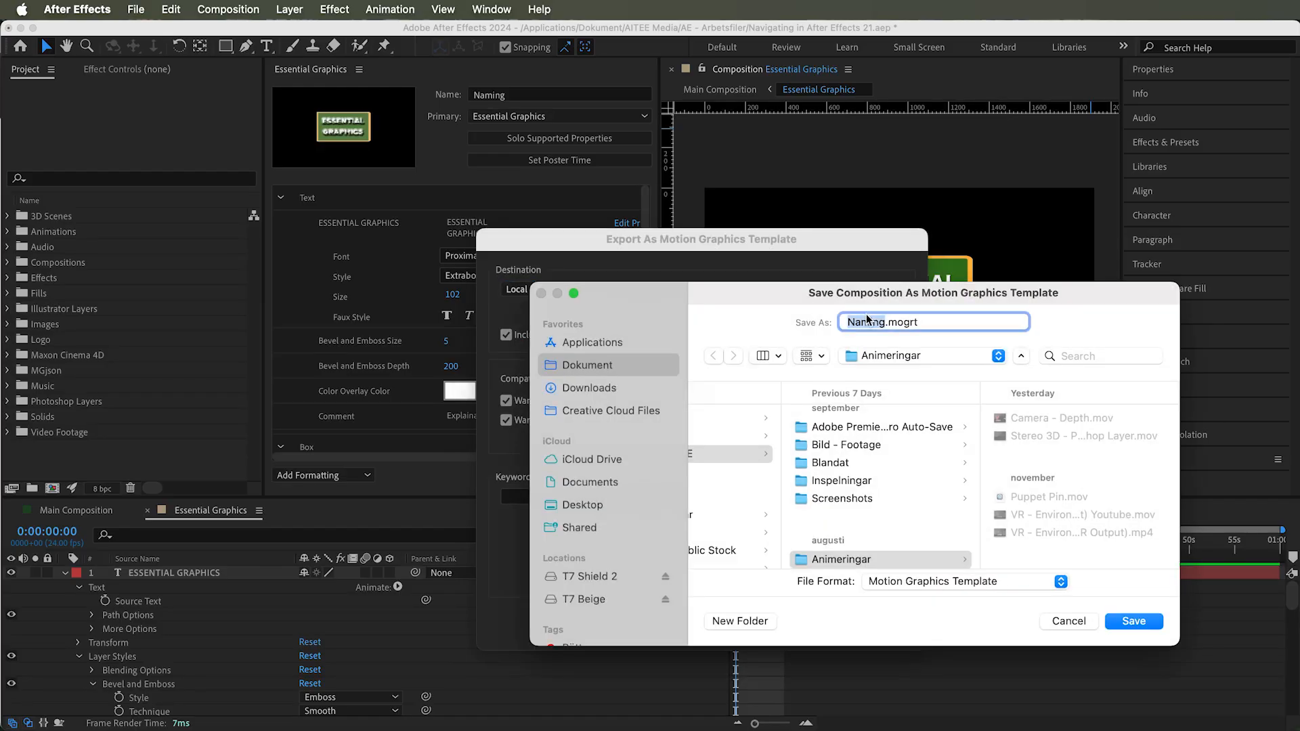
type("Essential Graphics")
left_click(1133, 621)
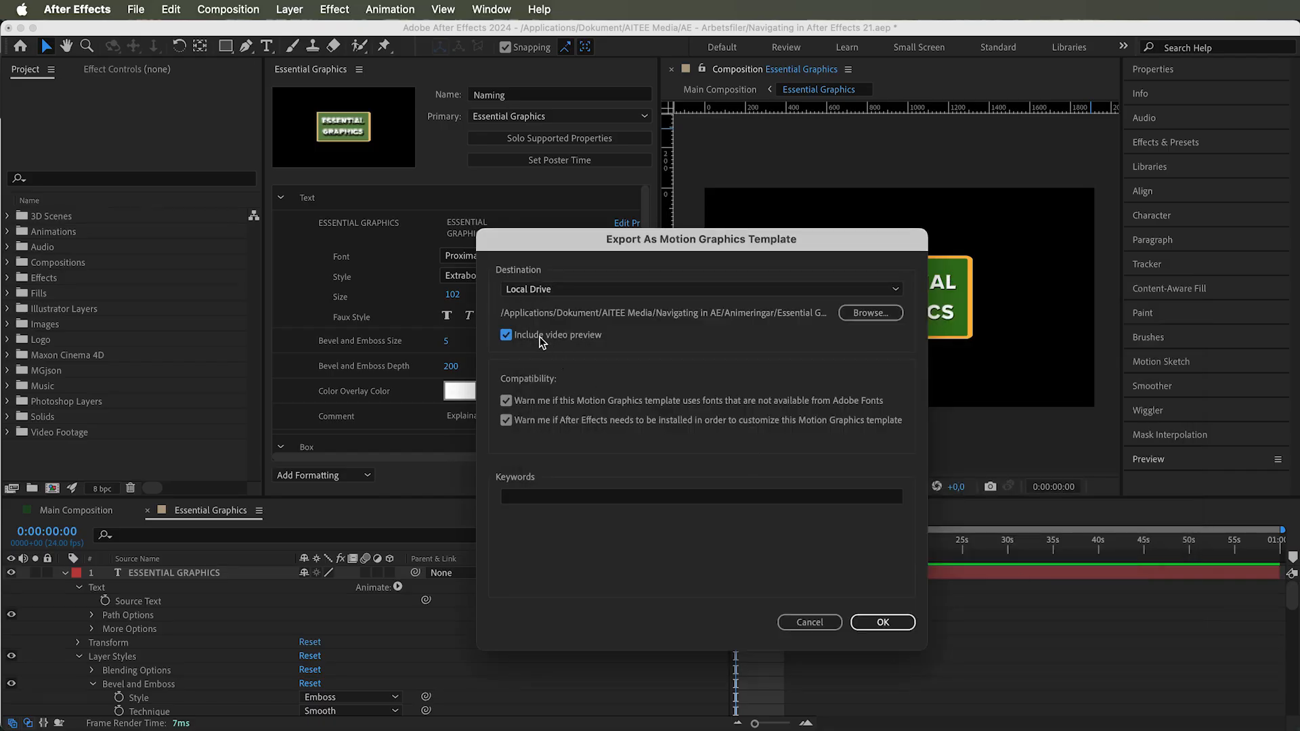
Add the keyword "Keywords" and export the template with video preview and both compatibility warnings enabled
left_click(506, 336)
left_click(505, 401)
left_click(505, 401)
left_click(533, 494)
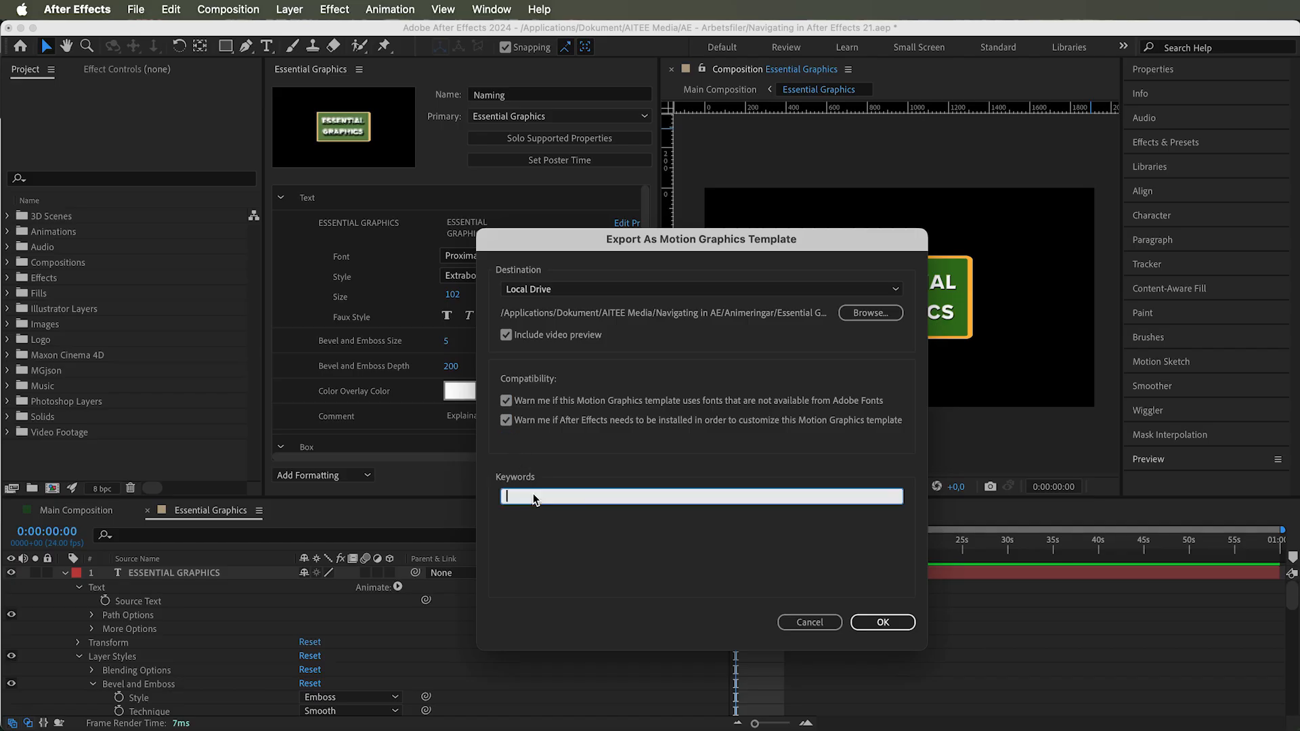
type("Keywords")
key("Return")
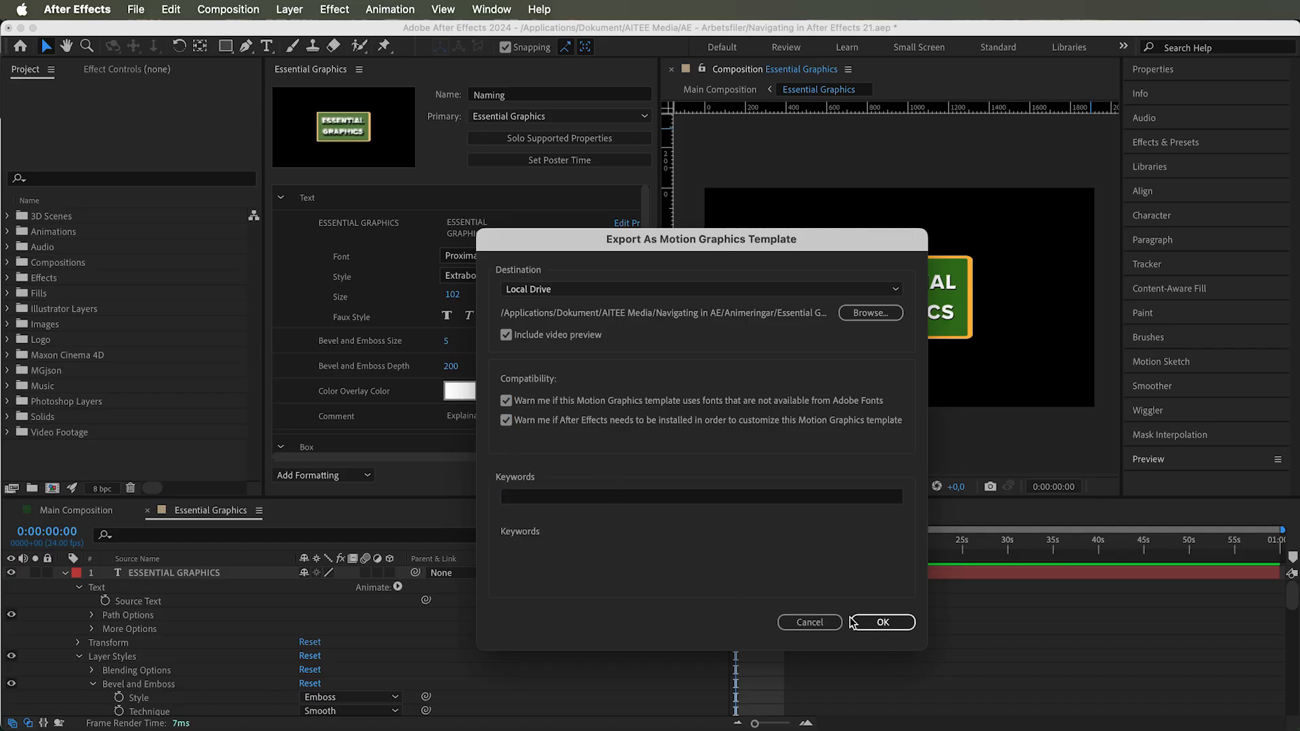
left_click(881, 623)
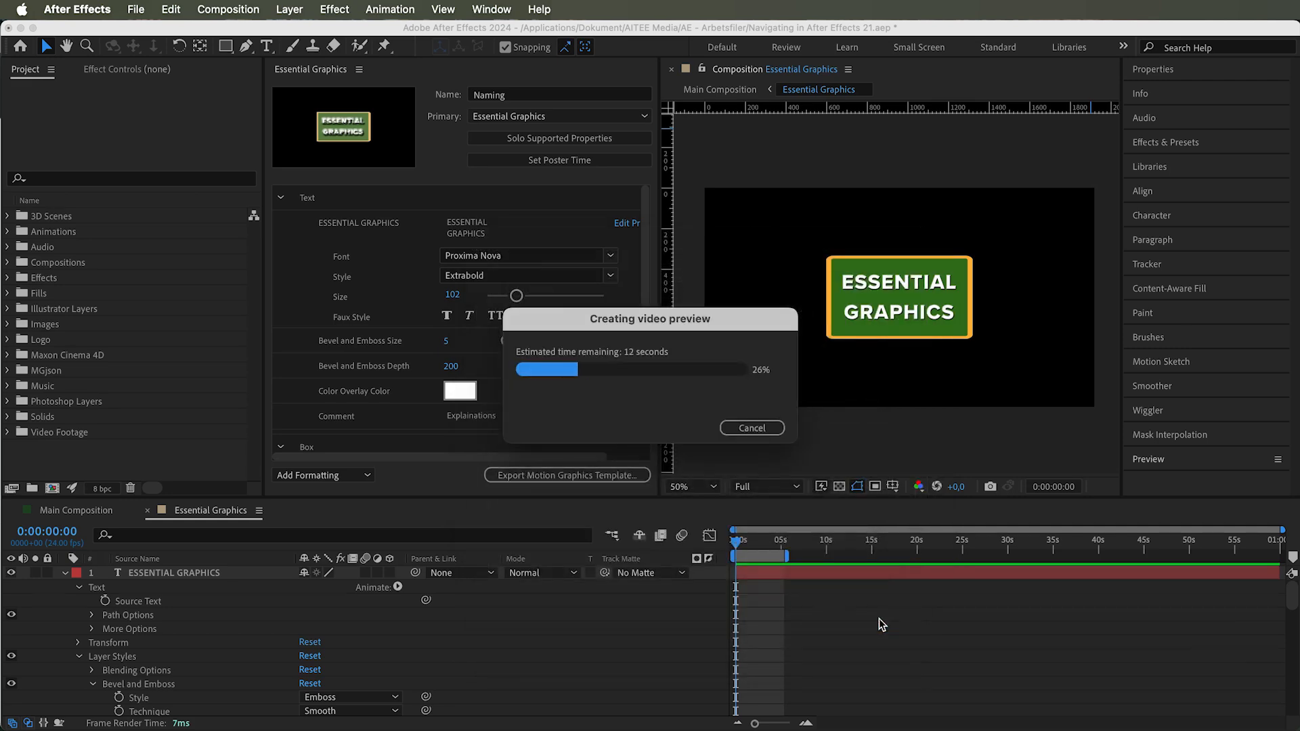